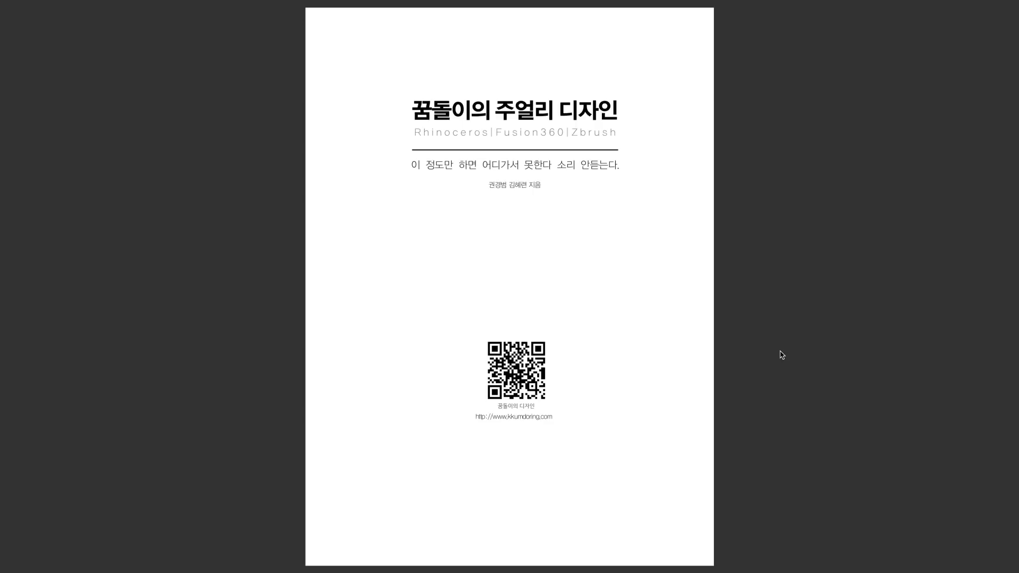
# Step: Page the course book from its cover to spread 42/223, the Rhino surface-creation section
pyautogui.press('Right')
pyautogui.press('Right')
pyautogui.press('Right')
pyautogui.press('Right')
pyautogui.press('Right')
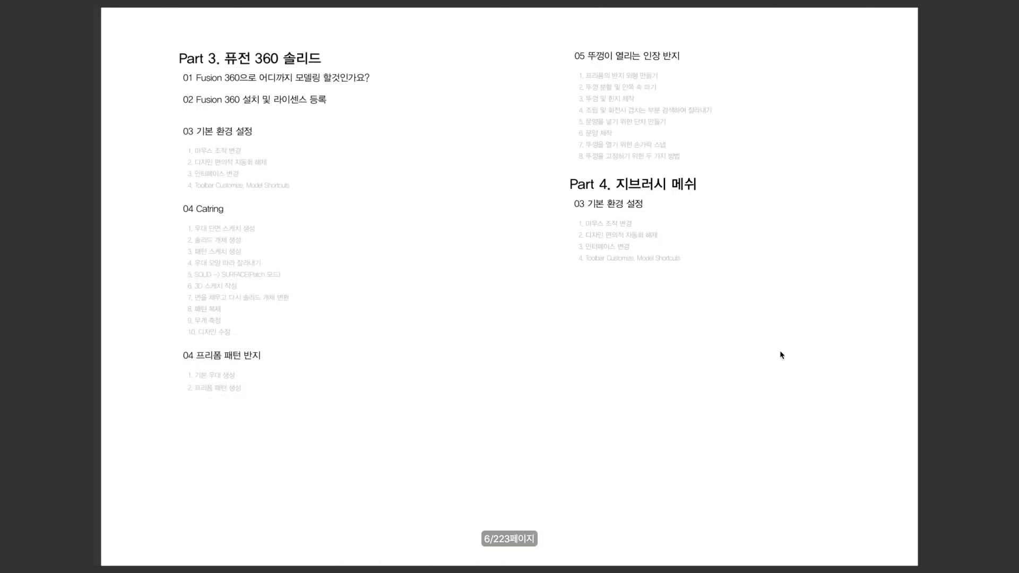
pyautogui.press('Right')
pyautogui.press('Right')
pyautogui.press('Right')
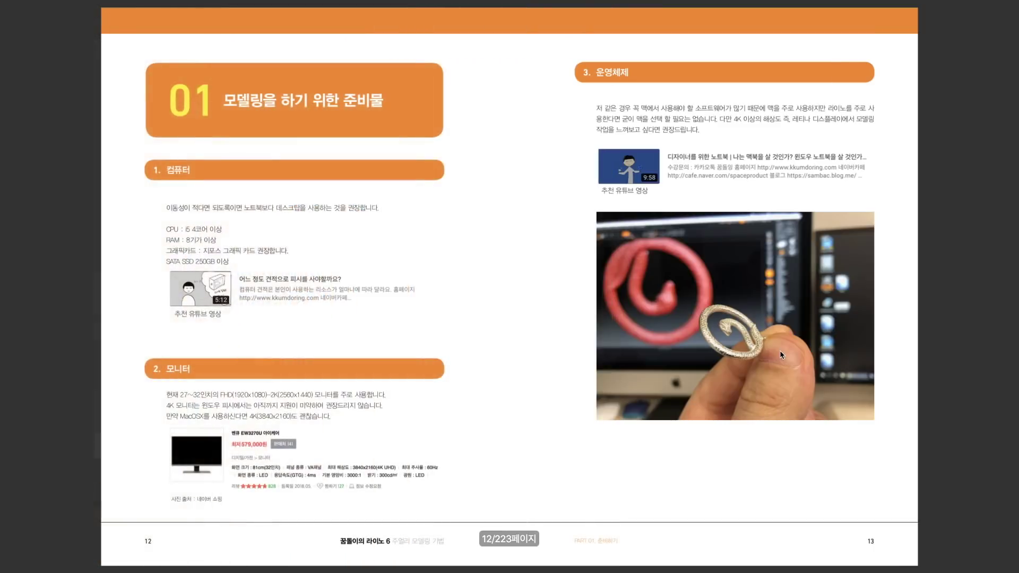
pyautogui.press('Right')
pyautogui.press('Right')
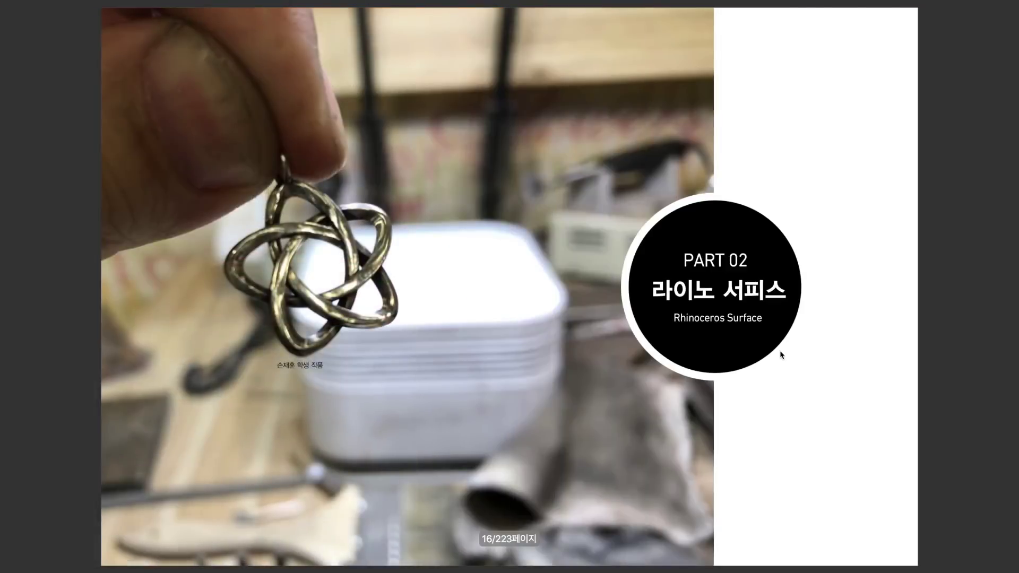
pyautogui.press('Right')
pyautogui.press('Right')
pyautogui.press('Right')
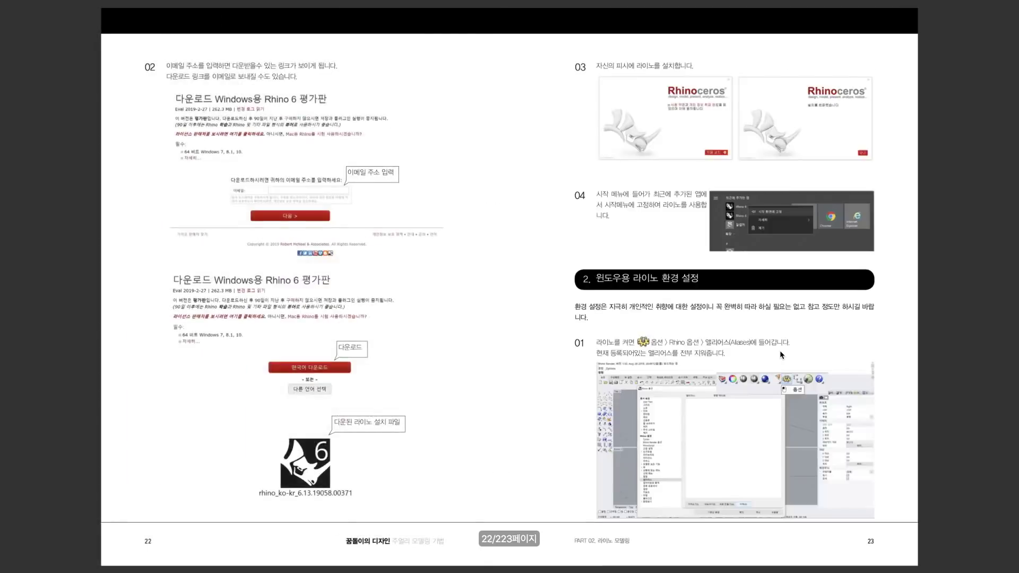
pyautogui.press('Right')
pyautogui.press('Right')
pyautogui.press('Right')
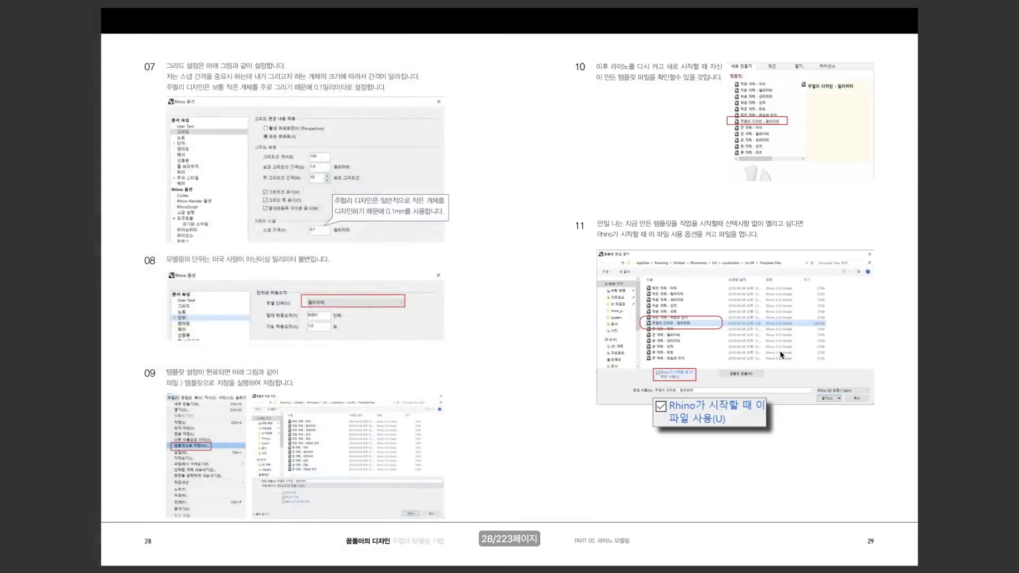
pyautogui.press('Right')
pyautogui.press('Right')
pyautogui.press('Right')
pyautogui.press('Right')
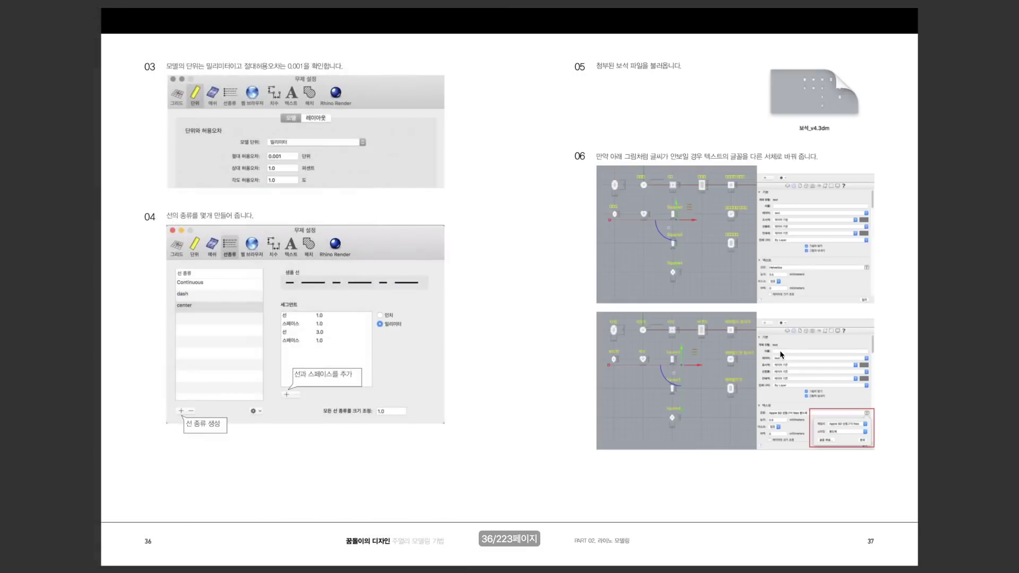
pyautogui.press('Right')
pyautogui.press('Right')
pyautogui.press('Right')
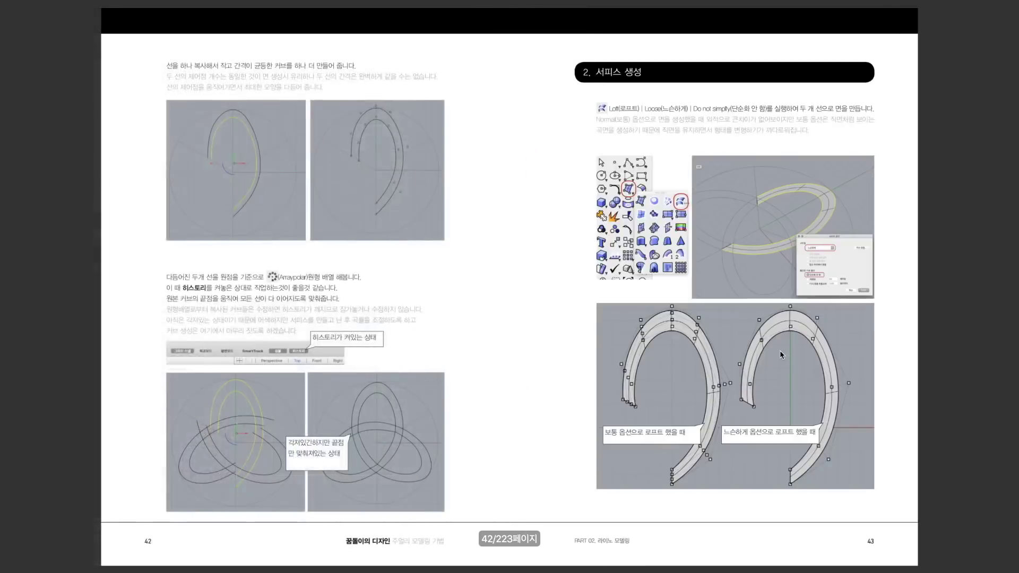
pyautogui.press('Right')
pyautogui.press('Right')
pyautogui.press('Right')
pyautogui.press('Right')
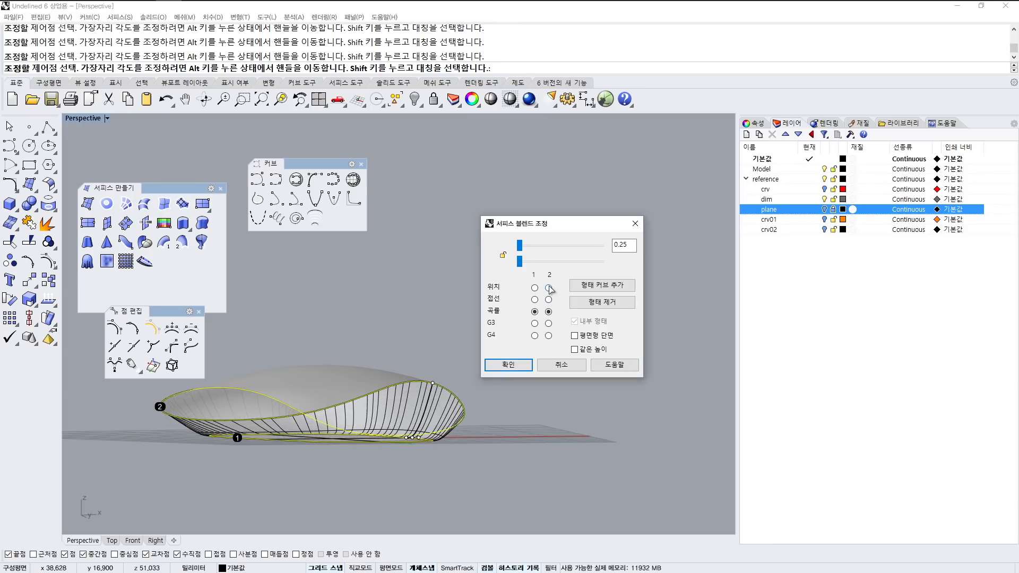
# Step: Set the blend to Position at edge 2 and Tangent at edge 1, with second bulge 1
pyautogui.click(549, 288)
pyautogui.moveTo(382, 414)
pyautogui.mouseDown(button='right')
pyautogui.moveTo(335, 411)
pyautogui.moveTo(469, 387)
pyautogui.mouseUp(button='right')
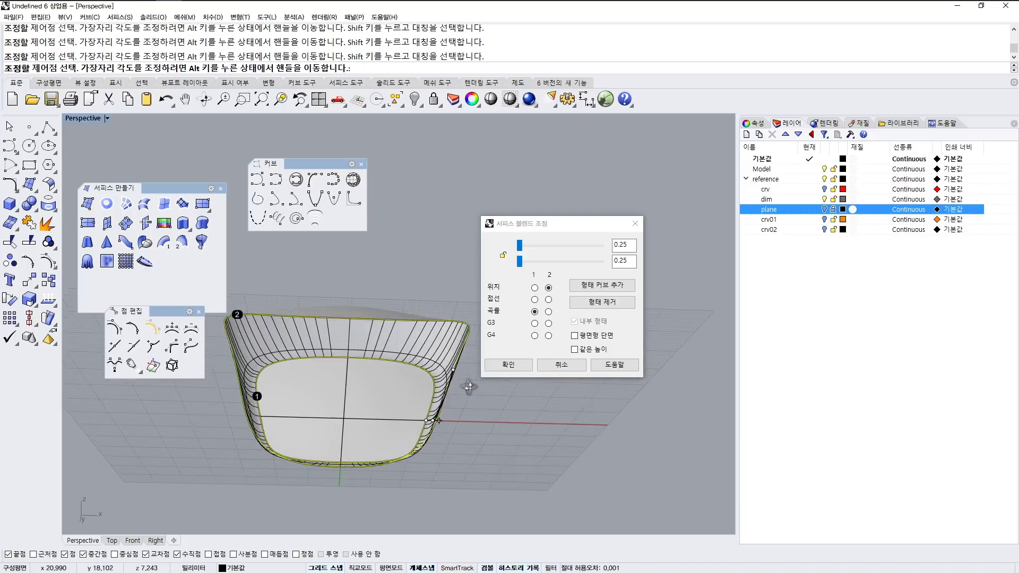
pyautogui.moveTo(469, 386); pyautogui.dragTo(464, 393, button='right')
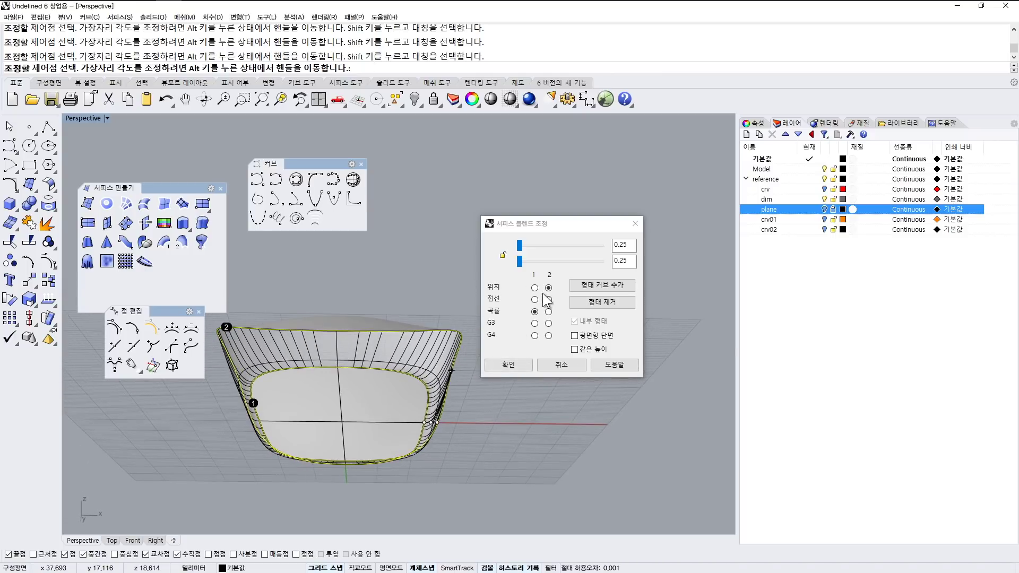
pyautogui.click(535, 299)
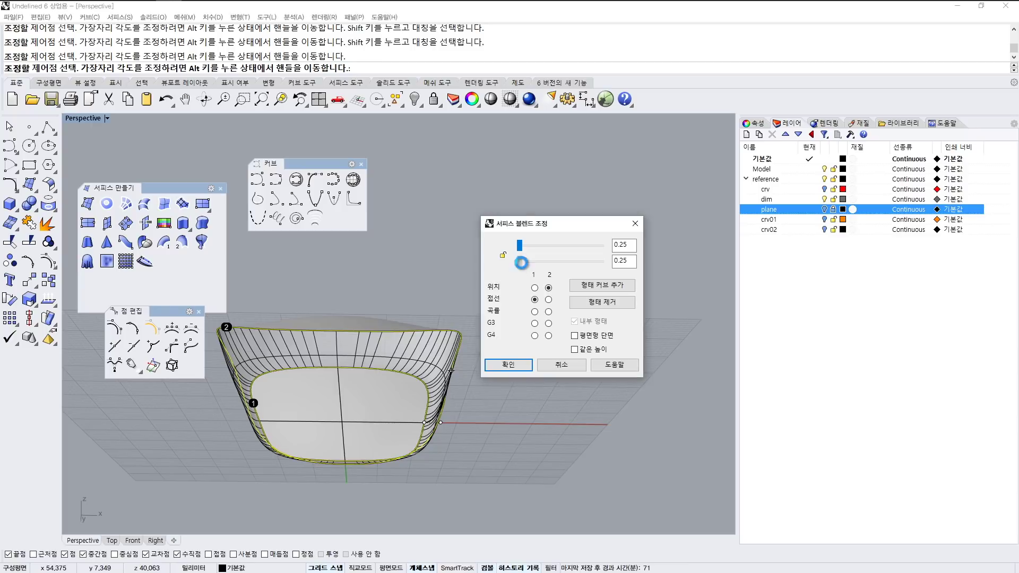
pyautogui.moveTo(522, 262); pyautogui.dragTo(530, 262)
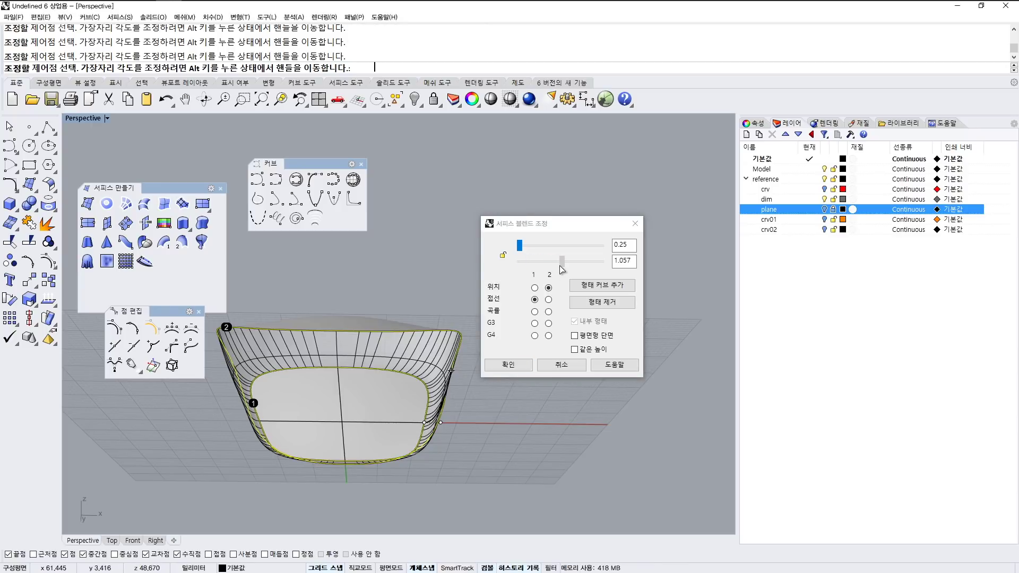
pyautogui.moveTo(461, 437)
pyautogui.mouseDown(button='right')
pyautogui.moveTo(329, 461)
pyautogui.moveTo(550, 334)
pyautogui.mouseUp(button='right')
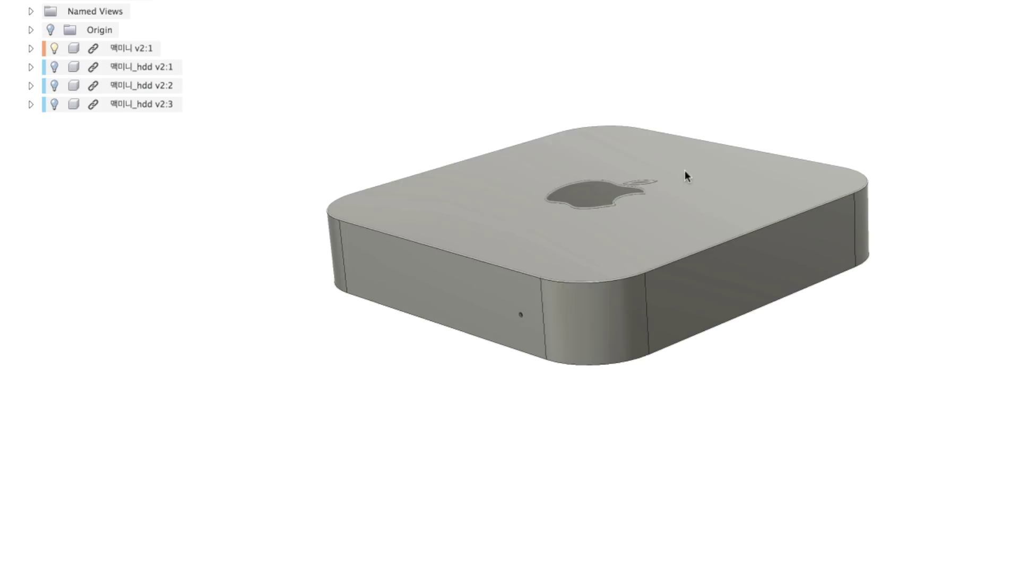
# Step: Show the bodies 맥미니_hdd v2:1, v2:2 and v2:3 beneath the Mac mini
pyautogui.scroll(1, 654, 180)
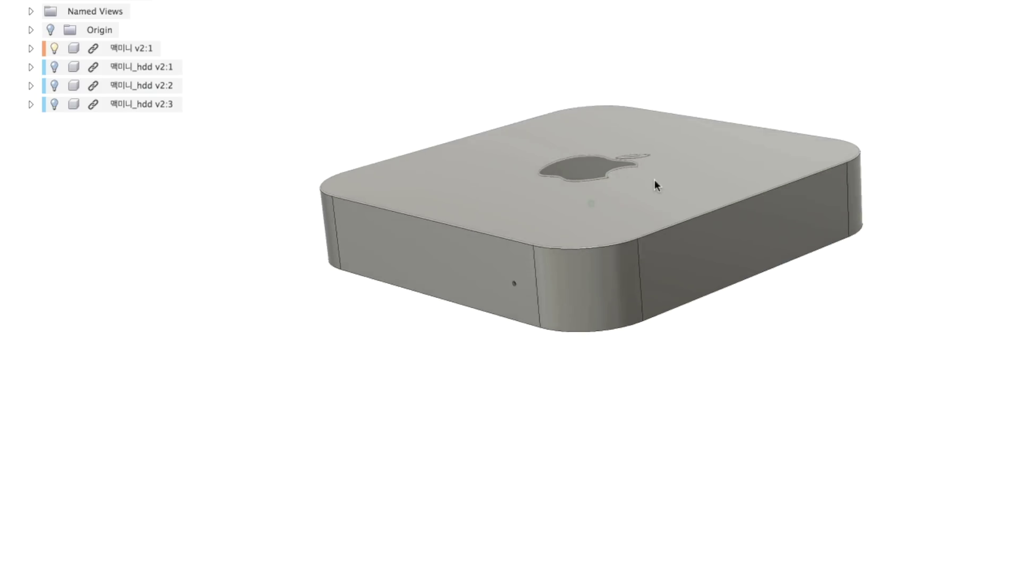
pyautogui.scroll(2, 653, 181)
pyautogui.scroll(3, 653, 181)
pyautogui.keyDown('shift'); pyautogui.hscroll(10, 651, 181); pyautogui.keyUp('shift')
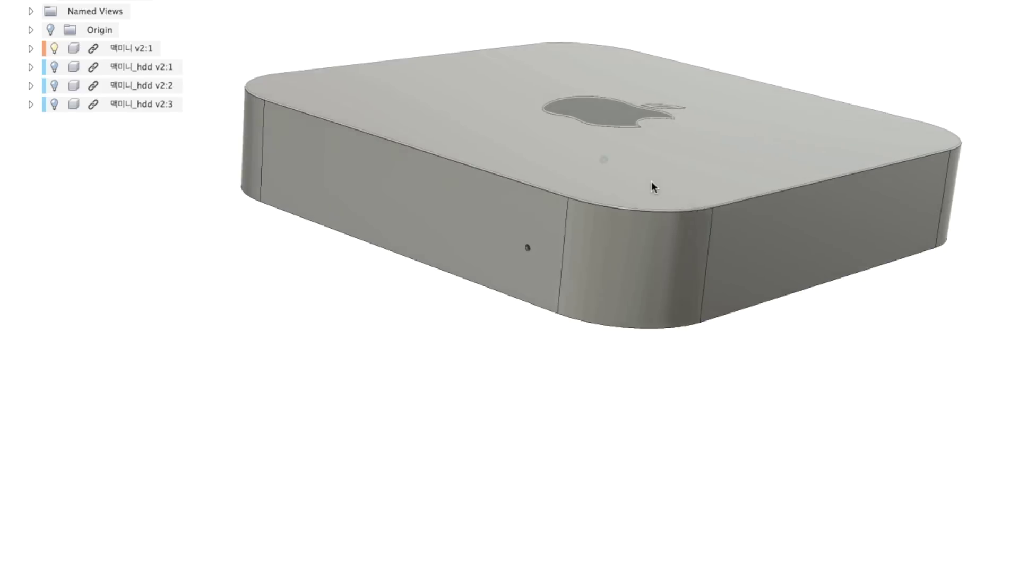
pyautogui.click(54, 67)
pyautogui.click(54, 86)
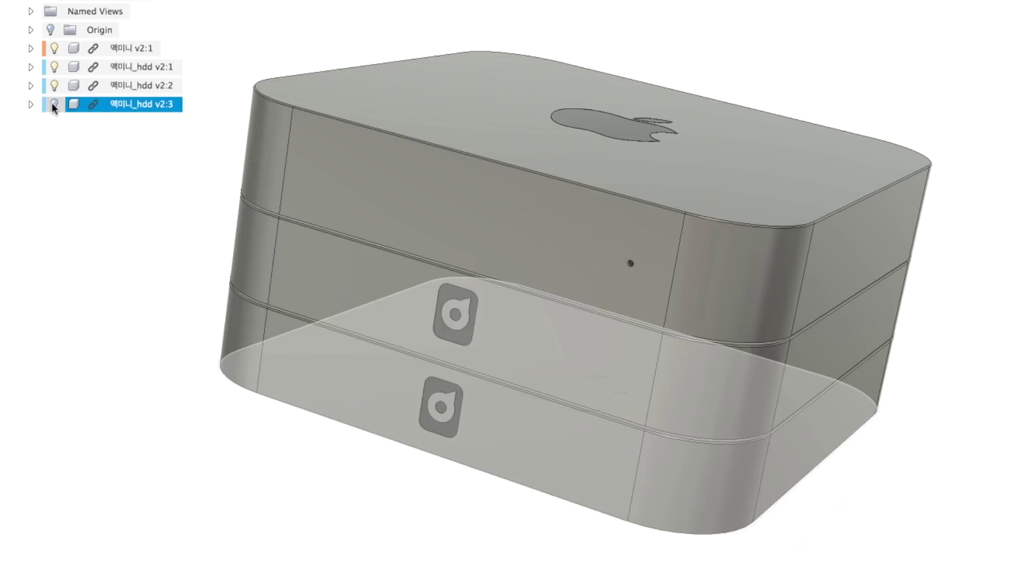
pyautogui.click(54, 105)
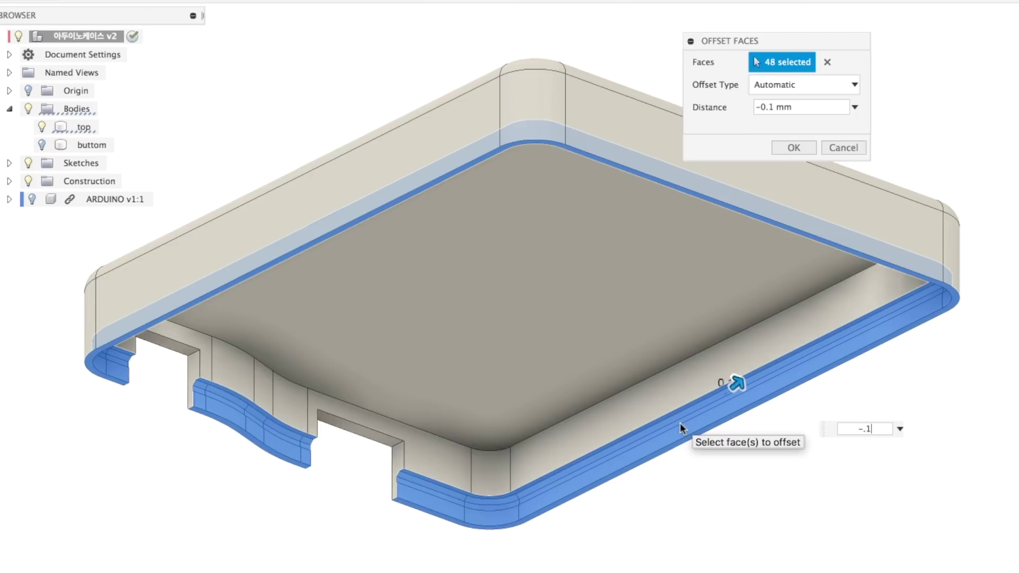
# Step: Apply the -0.1 mm face offset to the 48 faces and show the buttom body again
pyautogui.press('Return')
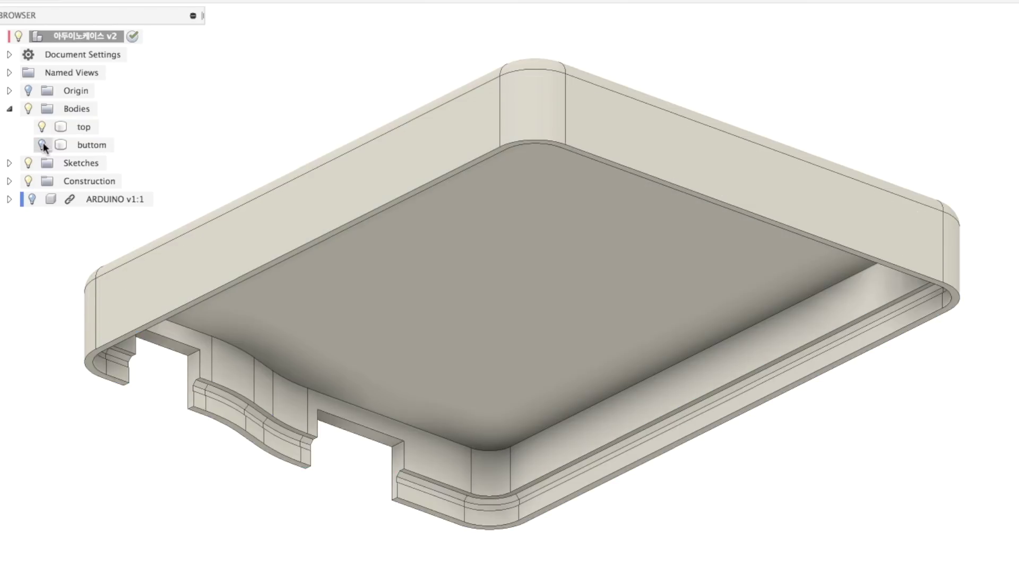
pyautogui.click(45, 147)
pyautogui.moveTo(271, 445)
pyautogui.keyDown('shift'); pyautogui.mouseDown(button='middle')
pyautogui.moveTo(255, 421)
pyautogui.moveTo(396, 386)
pyautogui.mouseUp(button='middle'); pyautogui.keyUp('shift')
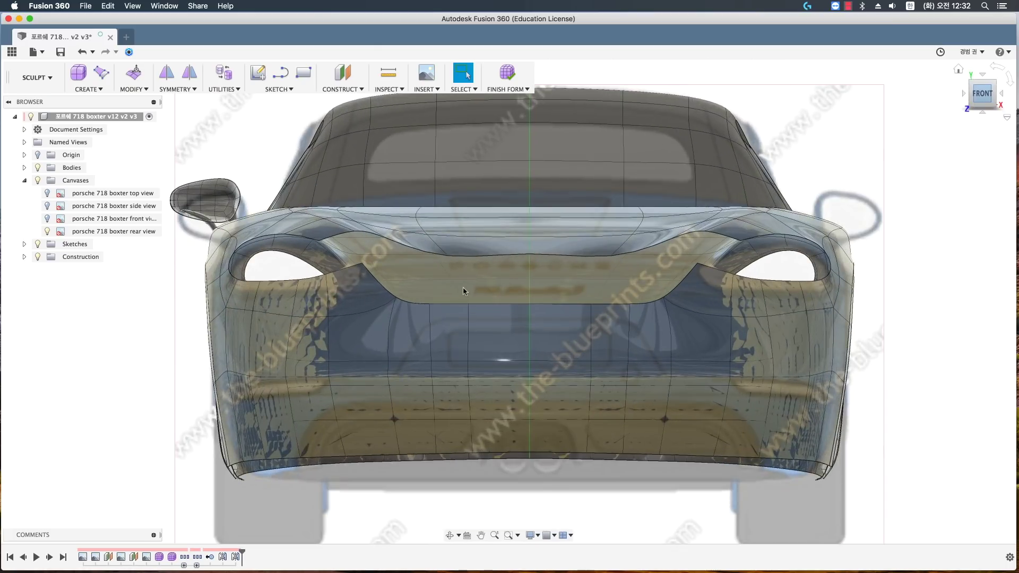
# Step: In box display, raise the selected rear edges and pull a single vertex upward
pyautogui.click(142, 83)
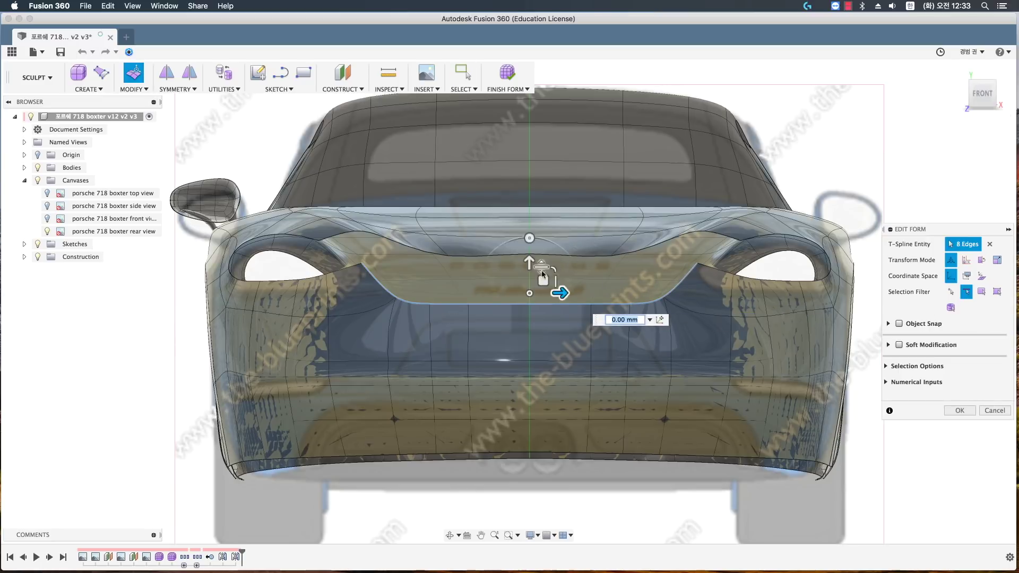
pyautogui.moveTo(529, 264); pyautogui.dragTo(529, 249)
pyautogui.hotkey('ctrl', '1')
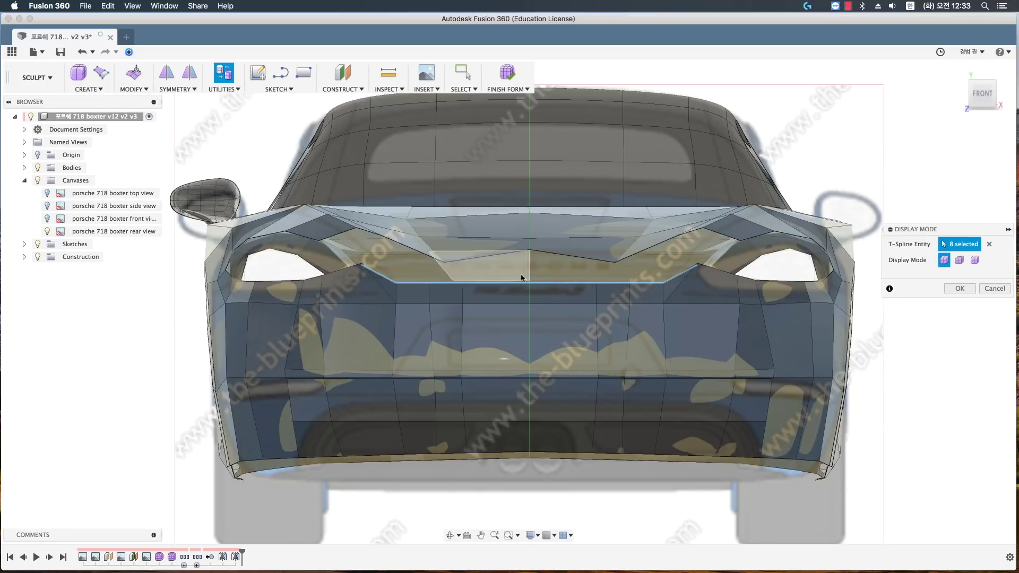
pyautogui.moveTo(541, 261); pyautogui.dragTo(528, 234)
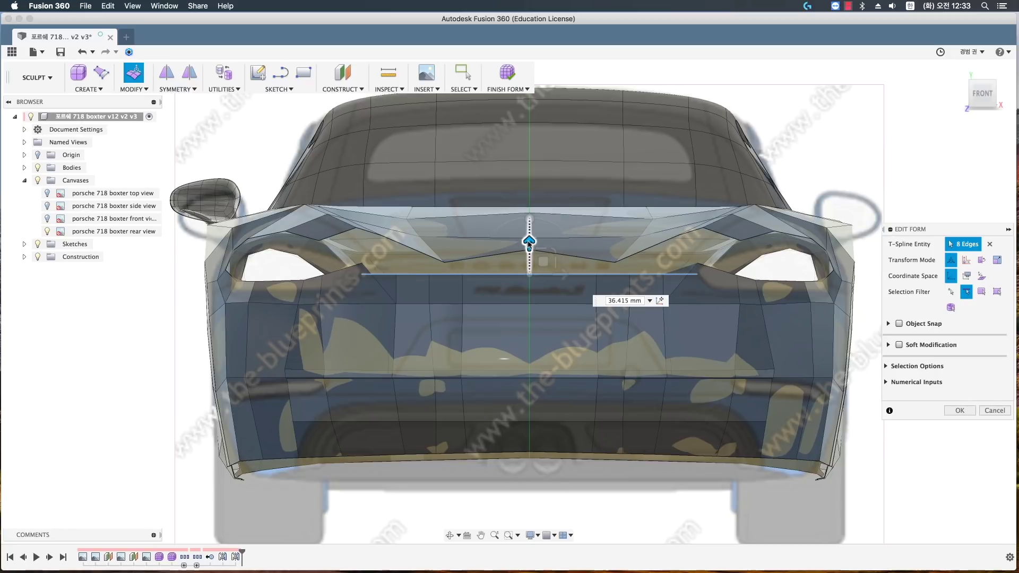
pyautogui.moveTo(697, 286); pyautogui.dragTo(702, 257)
pyautogui.keyDown('shift'); pyautogui.moveTo(702, 252); pyautogui.dragTo(402, 415, button='middle'); pyautogui.keyUp('shift')
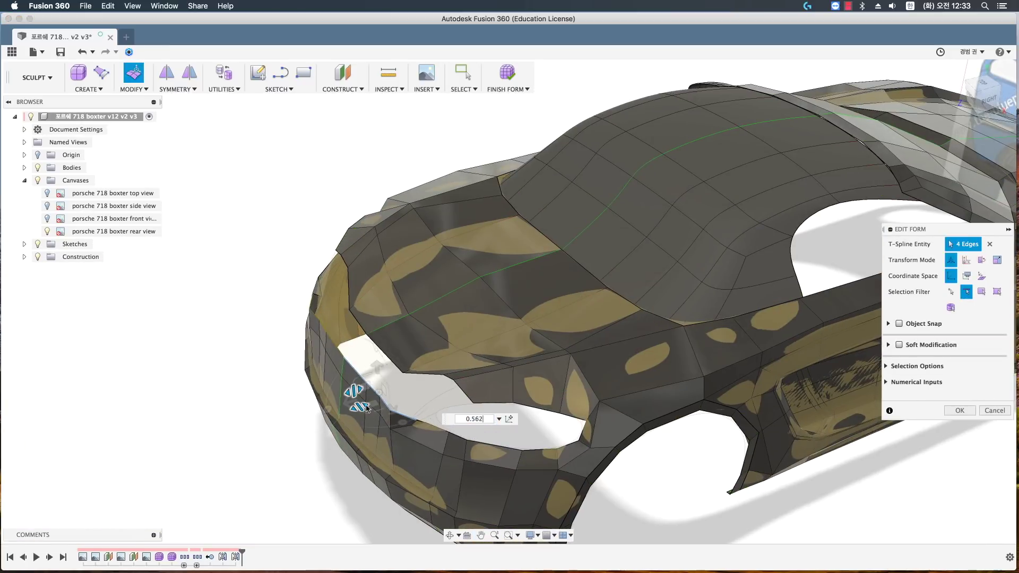
pyautogui.scroll(5, 359, 409)
# Step: Push a vertex at the lamp opening's edge inward to reshape the surface
pyautogui.click(407, 417)
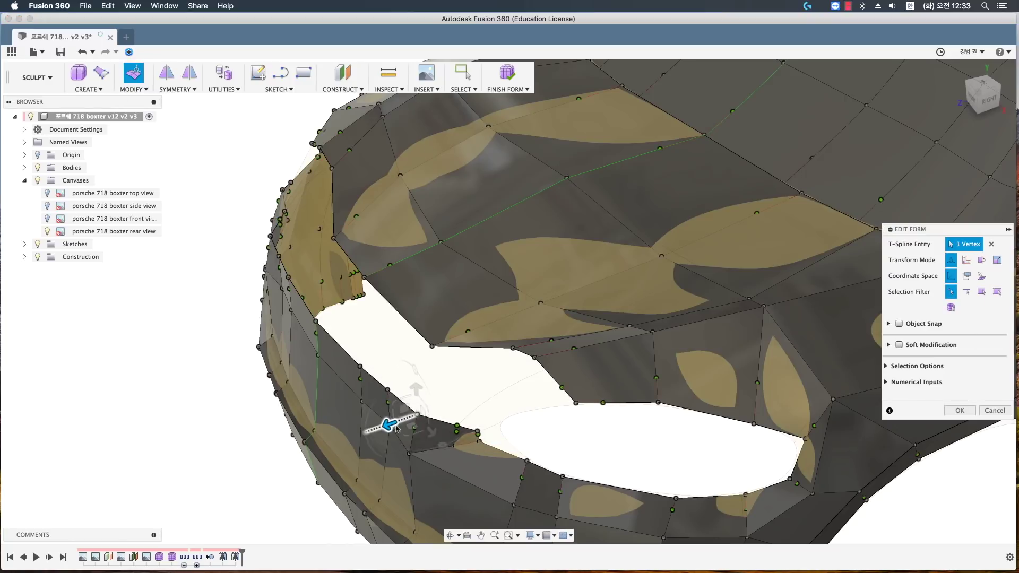
pyautogui.moveTo(387, 423); pyautogui.dragTo(404, 423)
pyautogui.keyDown('shift'); pyautogui.moveTo(477, 425); pyautogui.dragTo(372, 424, button='middle'); pyautogui.keyUp('shift')
pyautogui.keyDown('shift'); pyautogui.moveTo(478, 424); pyautogui.dragTo(371, 425, button='middle'); pyautogui.keyUp('shift')
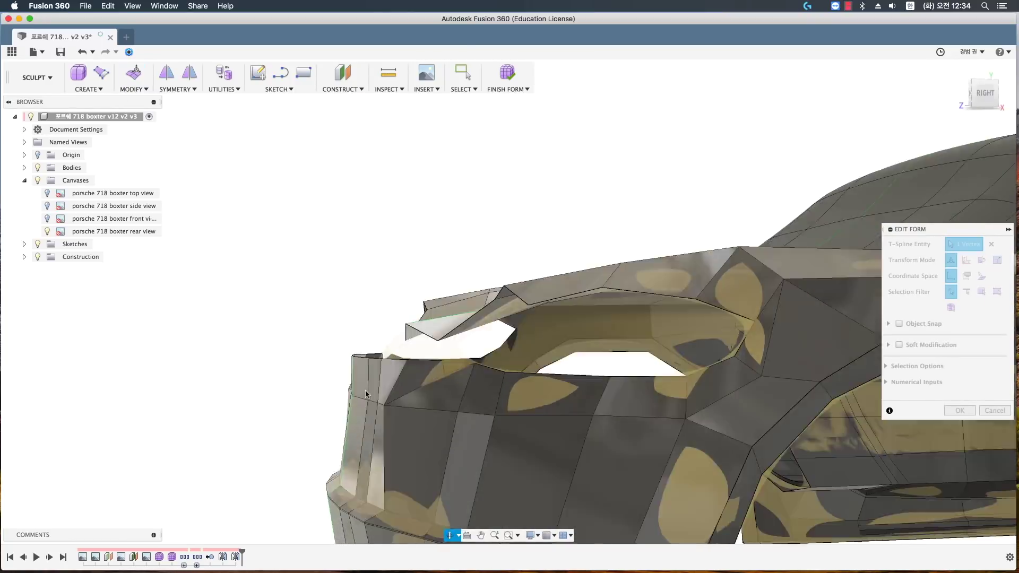
pyautogui.moveTo(340, 433); pyautogui.dragTo(350, 470)
pyautogui.moveTo(357, 430)
pyautogui.keyDown('shift'); pyautogui.mouseDown(button='middle')
pyautogui.moveTo(540, 382)
pyautogui.moveTo(522, 339)
pyautogui.mouseUp(button='middle'); pyautogui.keyUp('shift')
# Step: Move the lamp opening's edge loop inward about 33 mm, then select the headlight edges
pyautogui.doubleClick(491, 340)
pyautogui.moveTo(522, 334); pyautogui.dragTo(504, 334)
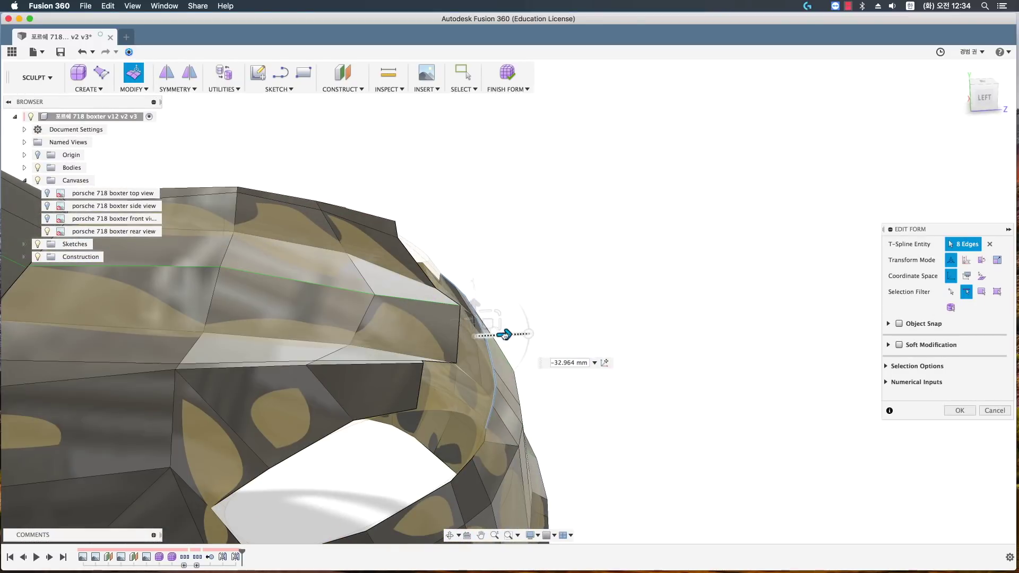
pyautogui.moveTo(504, 334)
pyautogui.keyDown('shift'); pyautogui.mouseDown(button='middle')
pyautogui.moveTo(297, 371)
pyautogui.moveTo(243, 394)
pyautogui.moveTo(341, 421)
pyautogui.mouseUp(button='middle'); pyautogui.keyUp('shift')
pyautogui.doubleClick(276, 370)
pyautogui.keyDown('shift'); pyautogui.moveTo(382, 360); pyautogui.dragTo(357, 349, button='middle'); pyautogui.keyUp('shift')
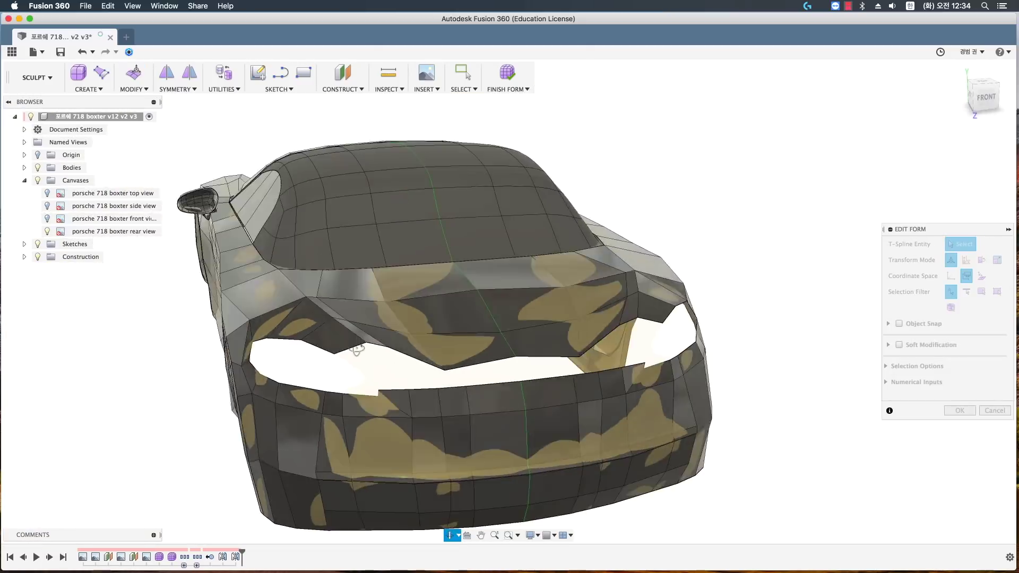
pyautogui.scroll(5, 357, 349)
pyautogui.click(369, 340)
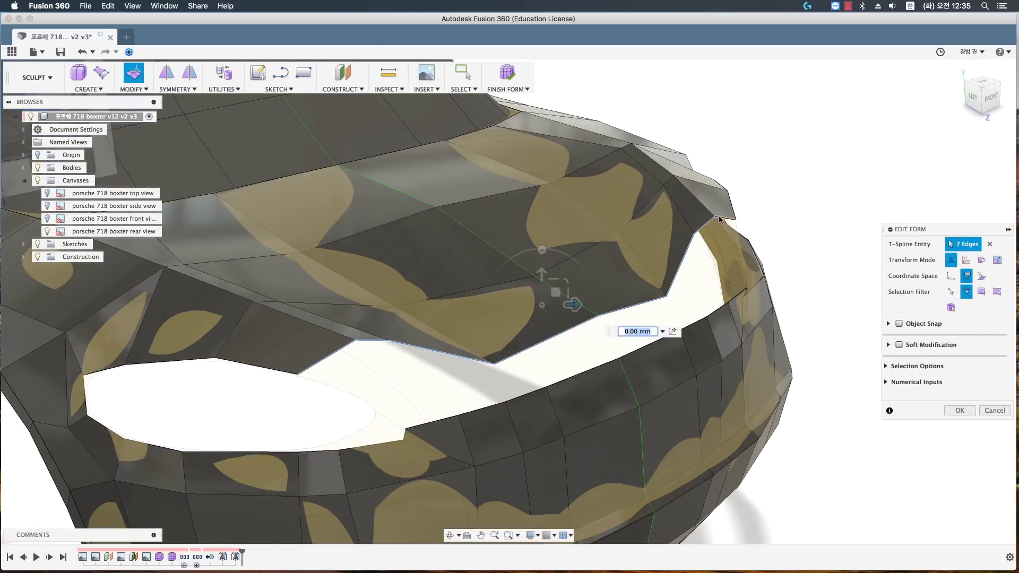
pyautogui.moveTo(719, 220)
pyautogui.keyDown('shift'); pyautogui.mouseDown(button='middle')
pyautogui.moveTo(523, 296)
pyautogui.moveTo(410, 405)
pyautogui.moveTo(433, 291)
pyautogui.mouseUp(button='middle'); pyautogui.keyUp('shift')
# Step: Hide the speaker housing bodies to inspect the internals, then show them again
pyautogui.keyDown('shift'); pyautogui.click(472, 318); pyautogui.keyUp('shift')
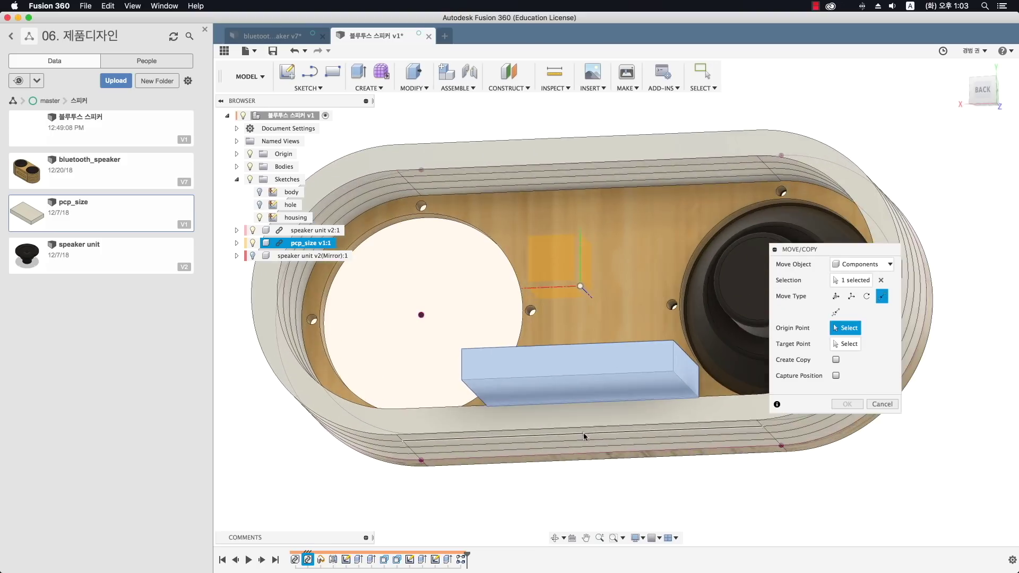
pyautogui.click(249, 166)
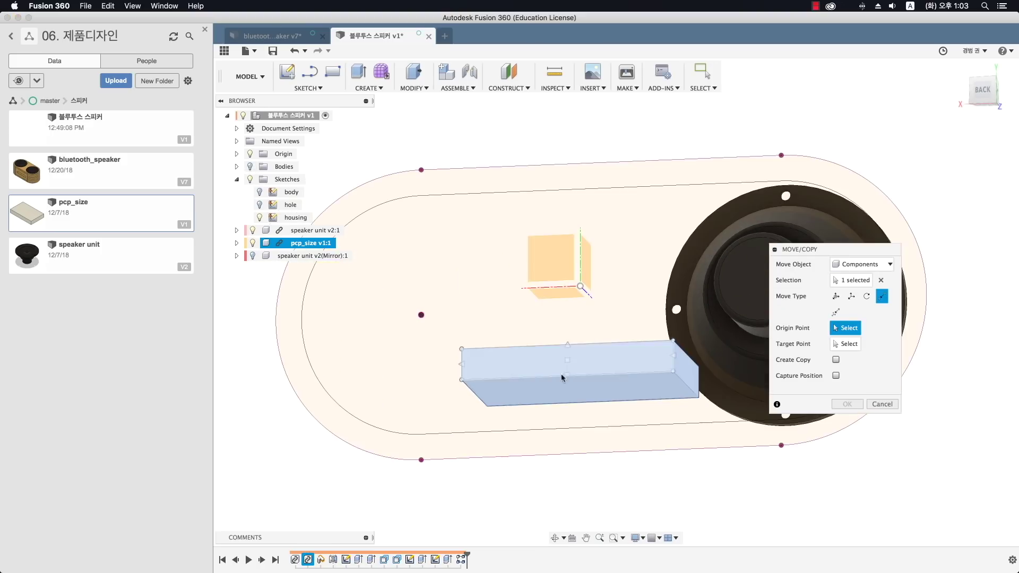
pyautogui.moveTo(595, 406)
pyautogui.keyDown('shift'); pyautogui.mouseDown(button='middle')
pyautogui.moveTo(565, 393)
pyautogui.moveTo(609, 399)
pyautogui.mouseUp(button='middle'); pyautogui.keyUp('shift')
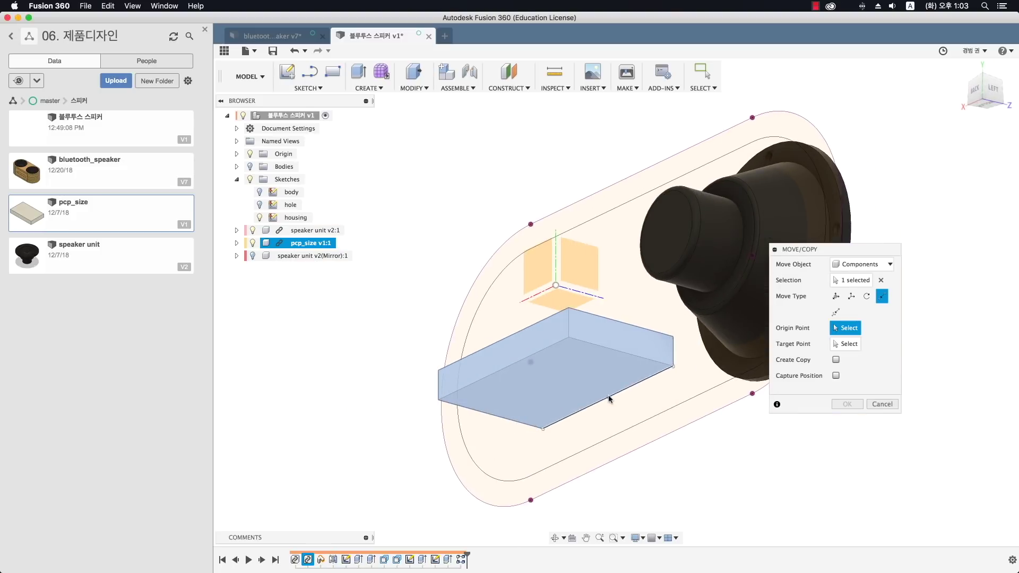
pyautogui.keyDown('shift'); pyautogui.moveTo(640, 464); pyautogui.dragTo(492, 363, button='middle'); pyautogui.keyUp('shift')
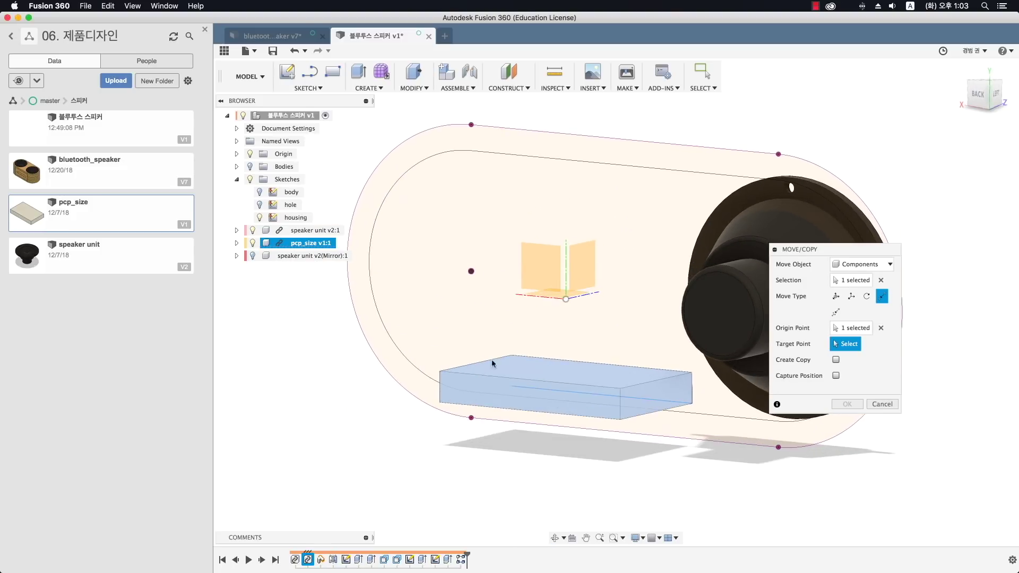
pyautogui.click(250, 167)
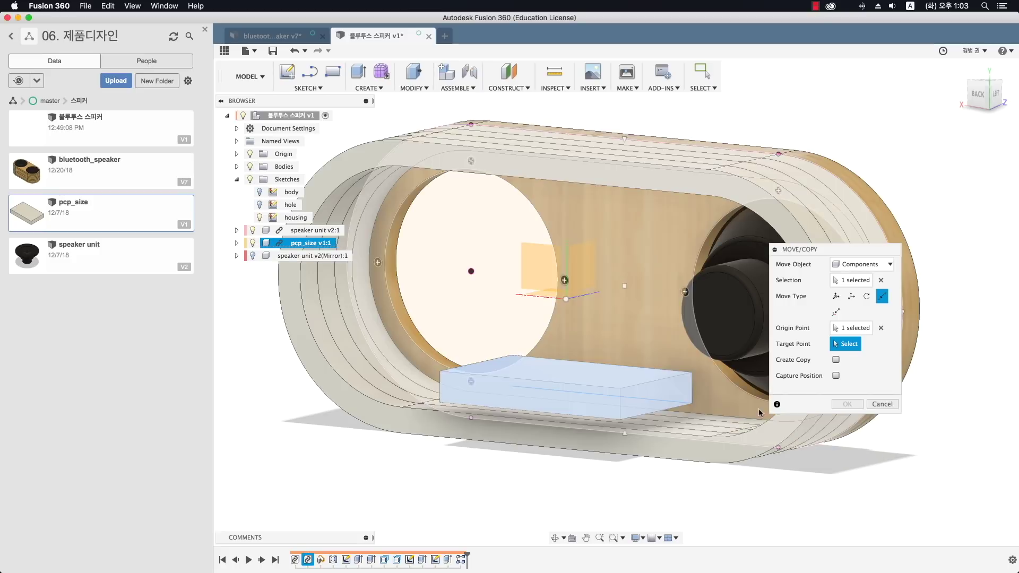
# Step: Commit the loft between Profile 1 and Profile 2 as the curved mouse shell
pyautogui.keyDown('shift'); pyautogui.moveTo(676, 413); pyautogui.dragTo(670, 407, button='middle'); pyautogui.keyUp('shift')
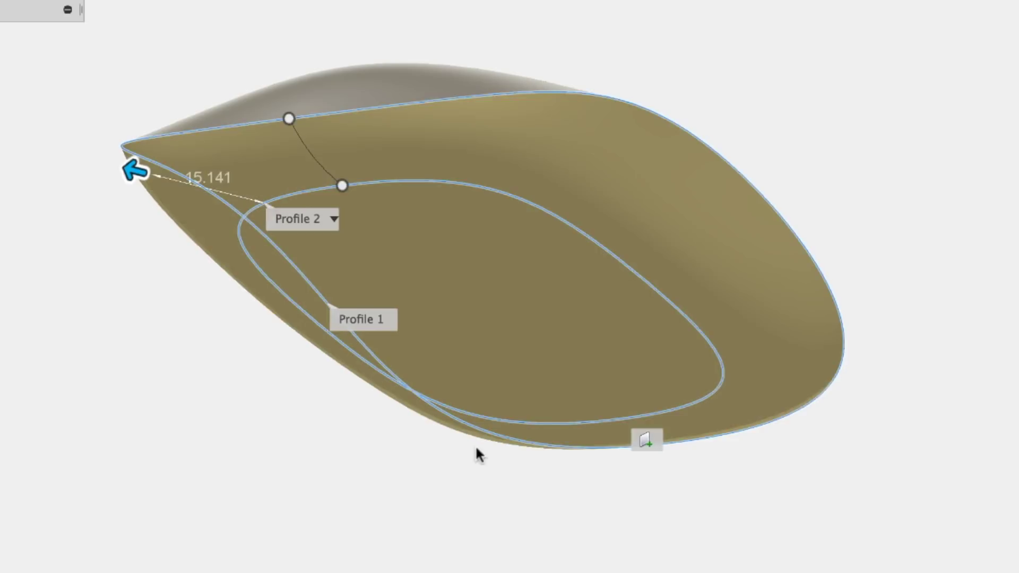
pyautogui.moveTo(477, 455)
pyautogui.keyDown('shift'); pyautogui.mouseDown(button='middle')
pyautogui.moveTo(532, 491)
pyautogui.moveTo(522, 496)
pyautogui.mouseUp(button='middle'); pyautogui.keyUp('shift')
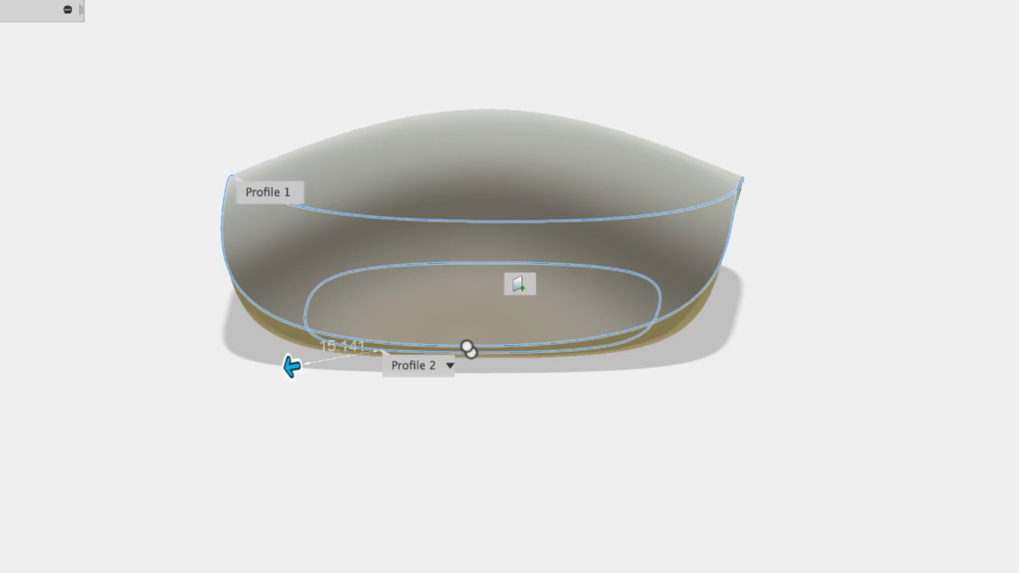
pyautogui.press('Return')
# Step: Stitch the lofted shell and its inner bottom surface into one closed body
pyautogui.keyDown('shift'); pyautogui.moveTo(795, 406); pyautogui.dragTo(696, 350, button='middle'); pyautogui.keyUp('shift')
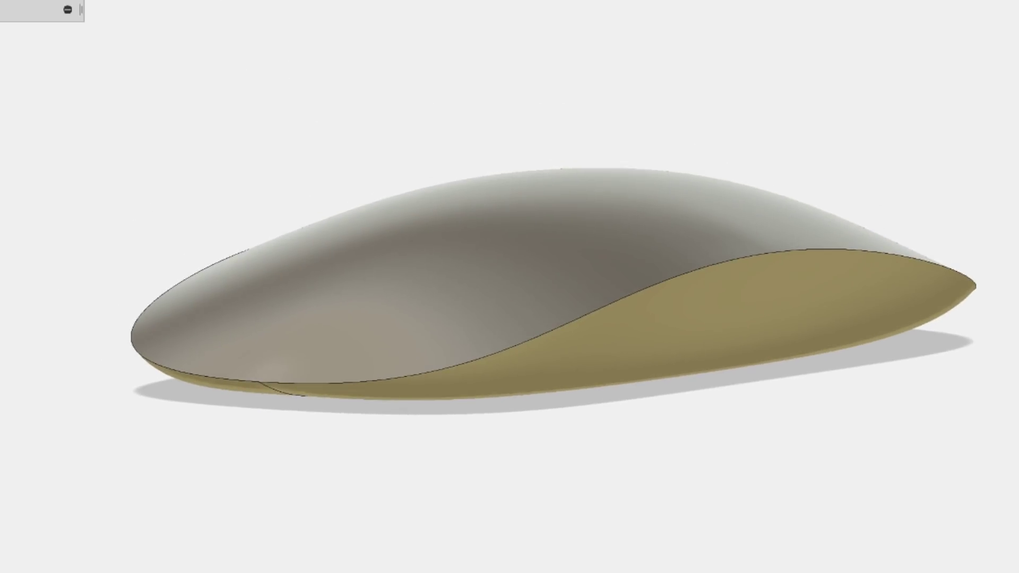
pyautogui.click(608, 329)
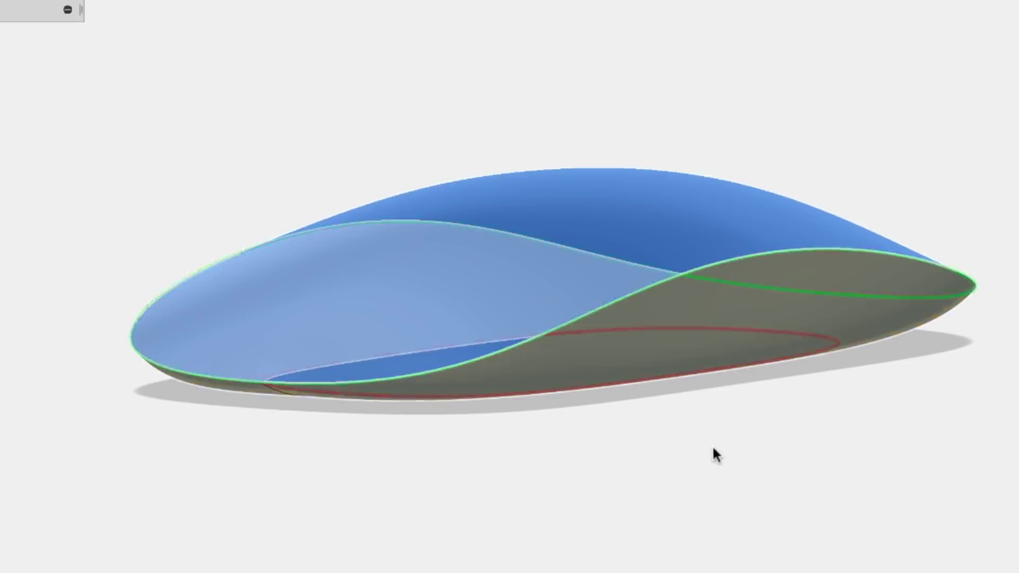
pyautogui.keyDown('shift'); pyautogui.moveTo(712, 445); pyautogui.dragTo(726, 397, button='middle'); pyautogui.keyUp('shift')
pyautogui.click(648, 367)
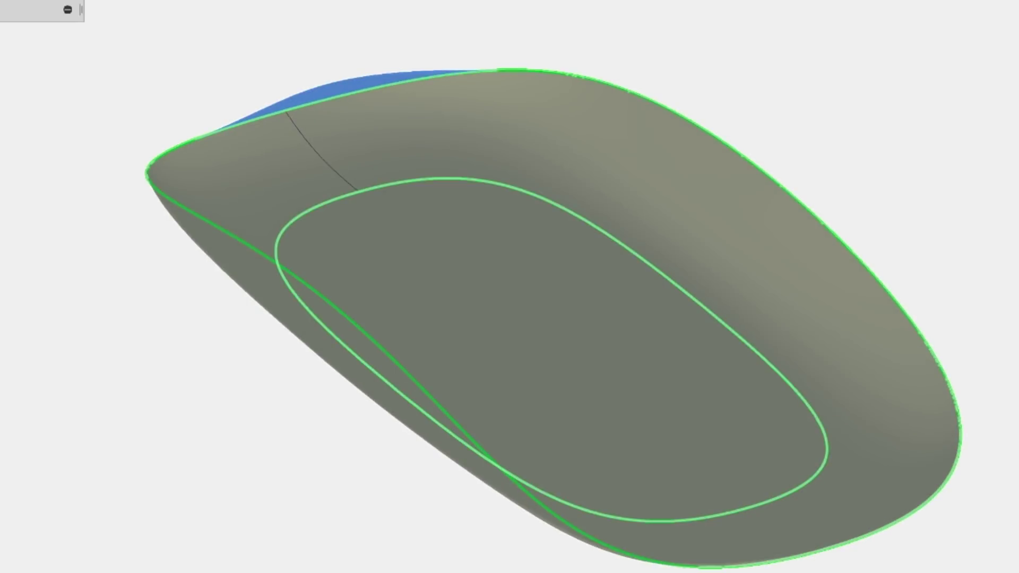
pyautogui.press('Return')
pyautogui.scroll(-3, 1012, 455)
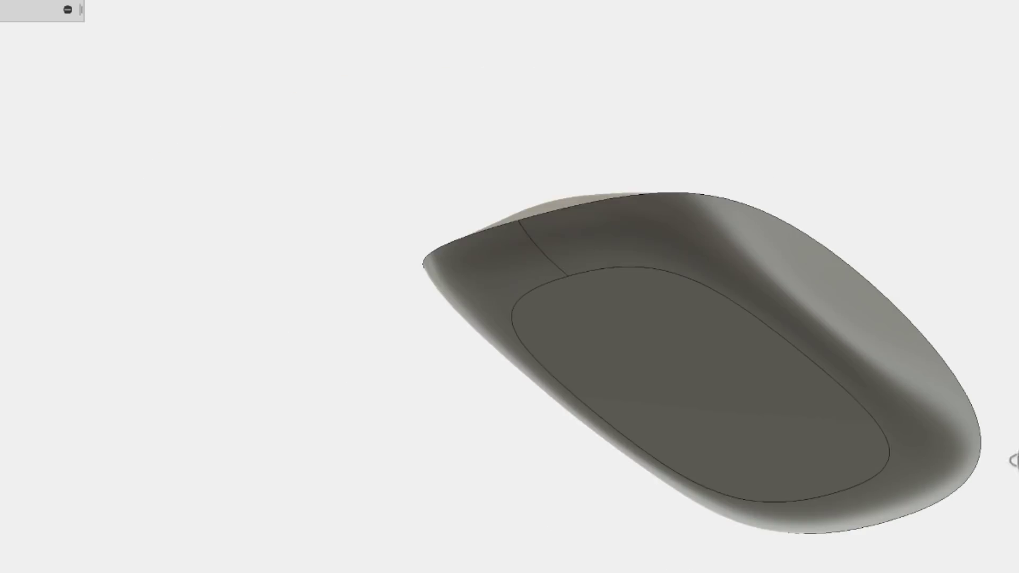
pyautogui.keyDown('shift'); pyautogui.moveTo(1012, 454); pyautogui.dragTo(1014, 536, button='middle'); pyautogui.keyUp('shift')
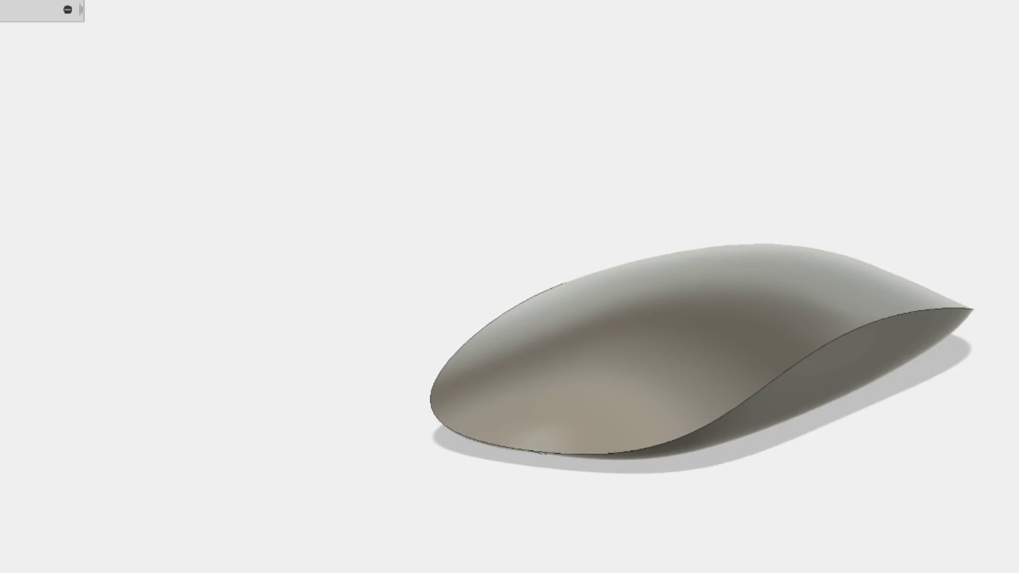
pyautogui.click(120, 203)
pyautogui.keyDown('shift'); pyautogui.moveTo(266, 302); pyautogui.dragTo(264, 339, button='middle'); pyautogui.keyUp('shift')
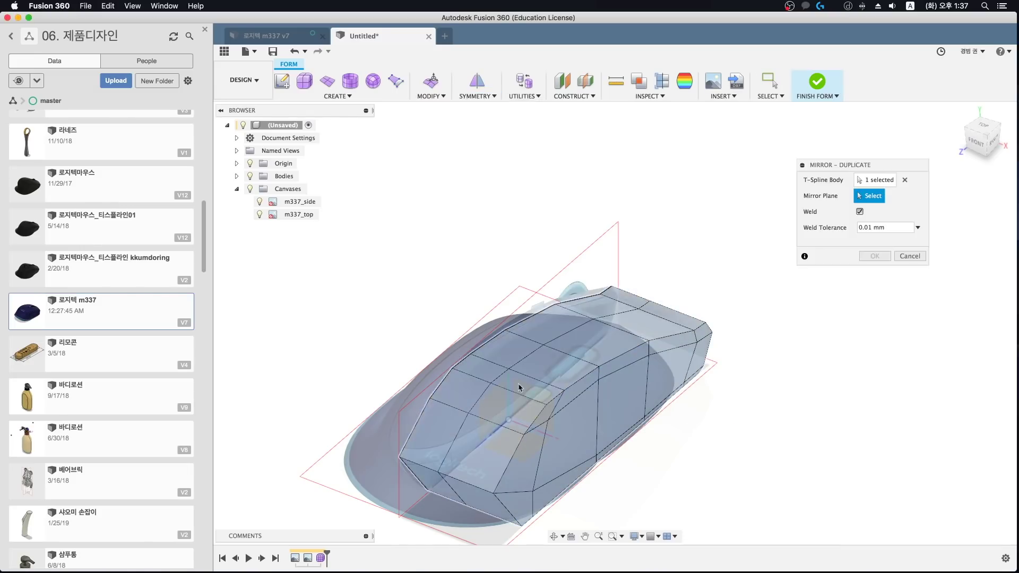
# Step: Select a 10-edge loop and a single edge at the mouse form's bottom end
pyautogui.doubleClick(674, 249)
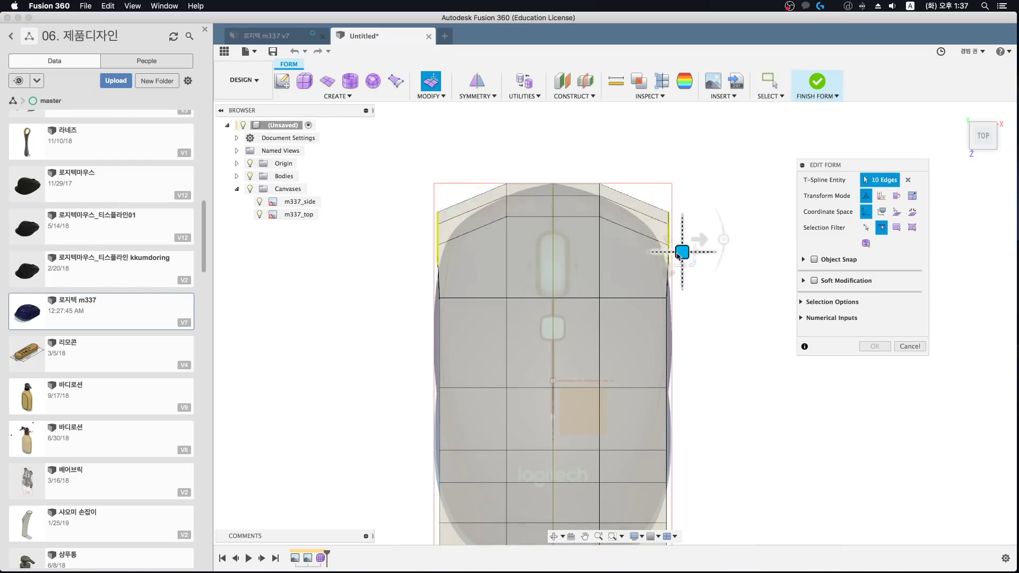
pyautogui.scroll(-3, 672, 270)
pyautogui.click(531, 396)
pyautogui.scroll(3, 576, 495)
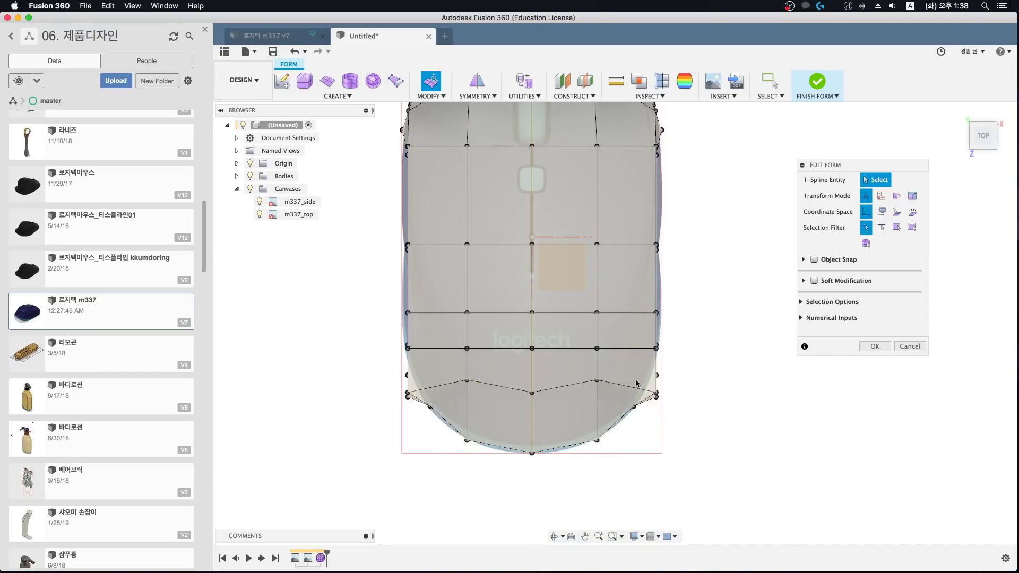
pyautogui.scroll(-3, 637, 425)
pyautogui.moveTo(680, 493)
pyautogui.keyDown('shift'); pyautogui.mouseDown(button='middle')
pyautogui.moveTo(518, 302)
pyautogui.moveTo(530, 297)
pyautogui.moveTo(582, 344)
pyautogui.mouseUp(button='middle'); pyautogui.keyUp('shift')
pyautogui.scroll(5, 637, 308)
# Step: Nudge vertices on the mouse's top about 1.4 mm to follow the m337 canvases
pyautogui.click(881, 227)
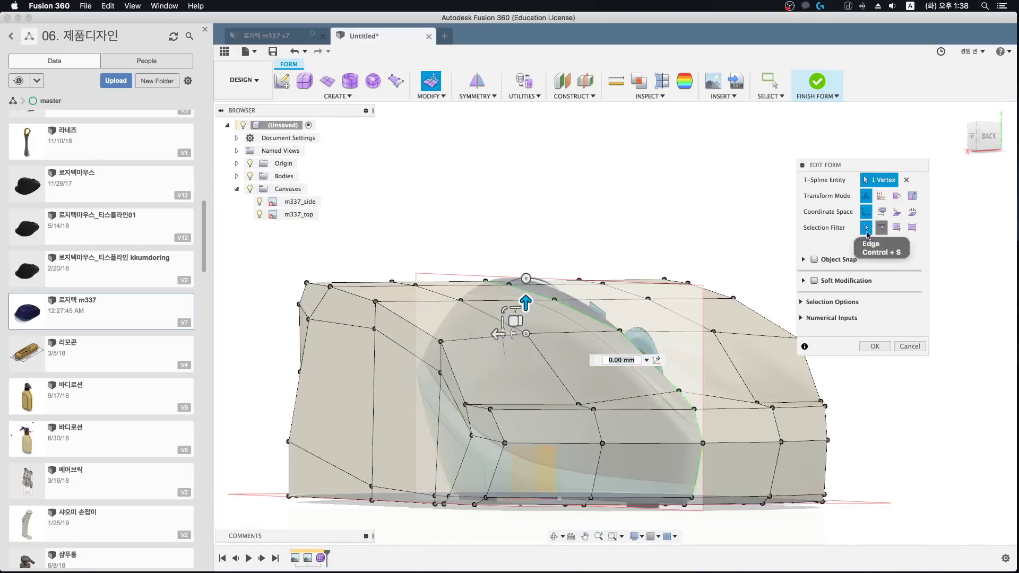
pyautogui.keyDown('shift'); pyautogui.moveTo(584, 345); pyautogui.dragTo(667, 372, button='middle'); pyautogui.keyUp('shift')
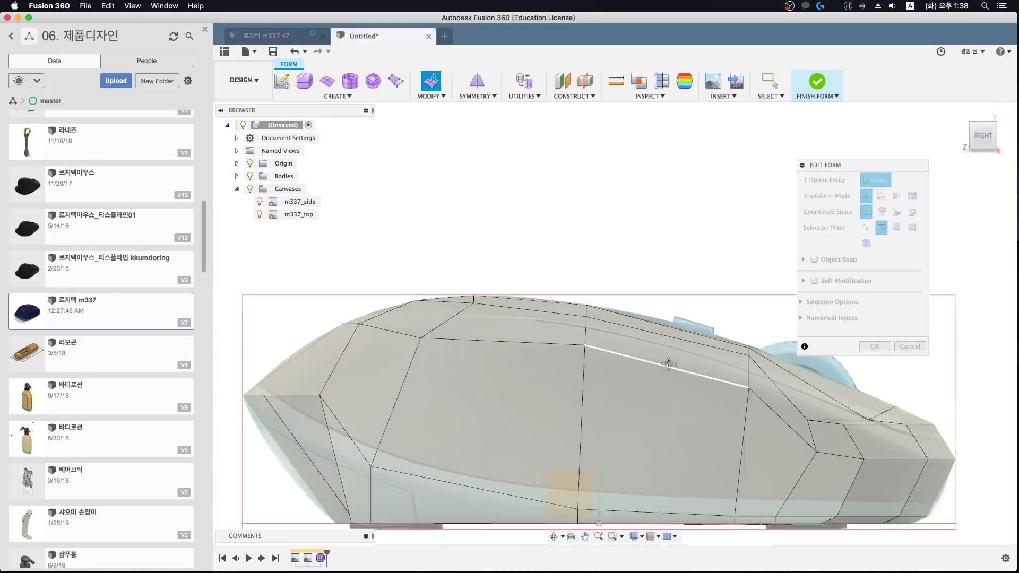
pyautogui.click(866, 228)
pyautogui.click(371, 382)
pyautogui.moveTo(371, 366); pyautogui.dragTo(376, 347)
pyautogui.keyDown('shift'); pyautogui.moveTo(376, 348); pyautogui.dragTo(530, 348, button='middle'); pyautogui.keyUp('shift')
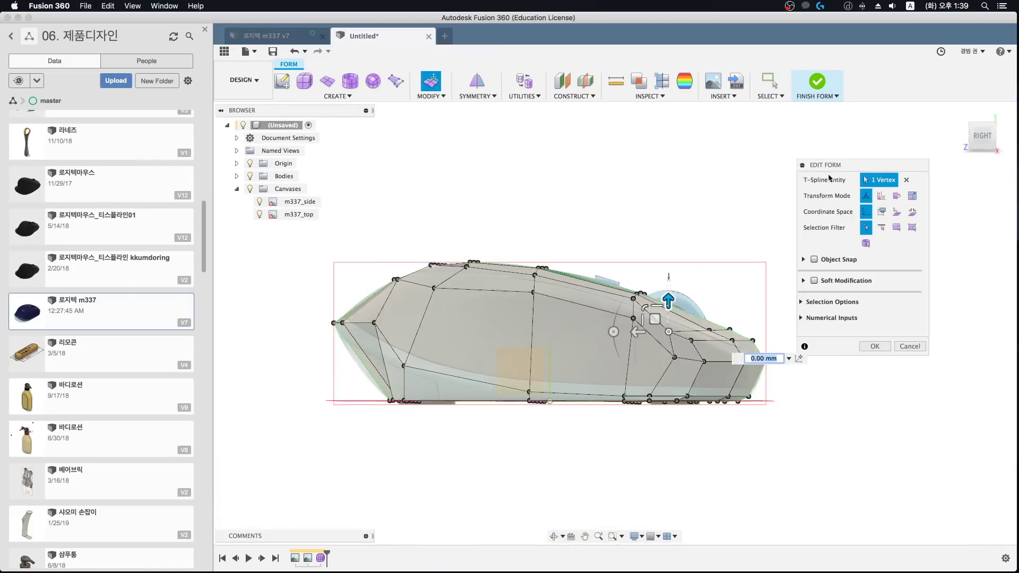
pyautogui.moveTo(671, 298); pyautogui.dragTo(338, 306, button='middle')
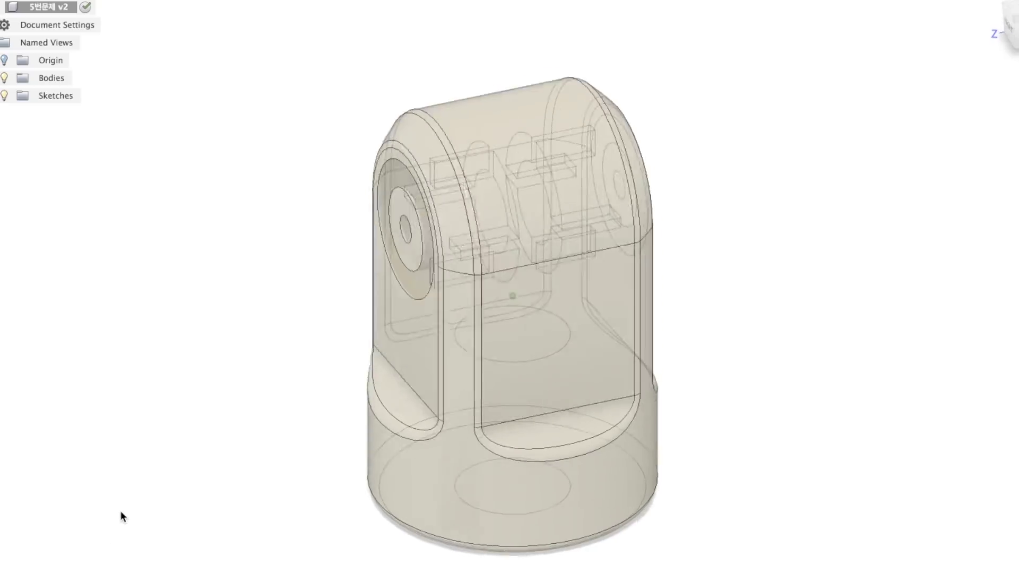
pyautogui.keyDown('shift'); pyautogui.moveTo(120, 511); pyautogui.dragTo(116, 508, button='middle'); pyautogui.keyUp('shift')
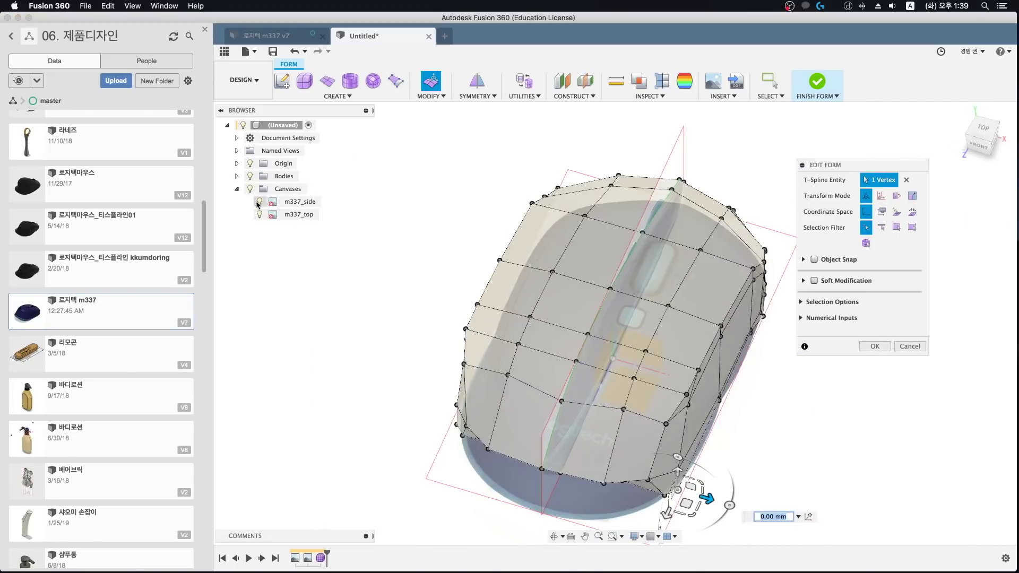
# Step: Add the m337_buttom canvas and inspect the mouse body against the outlines
pyautogui.click(863, 196)
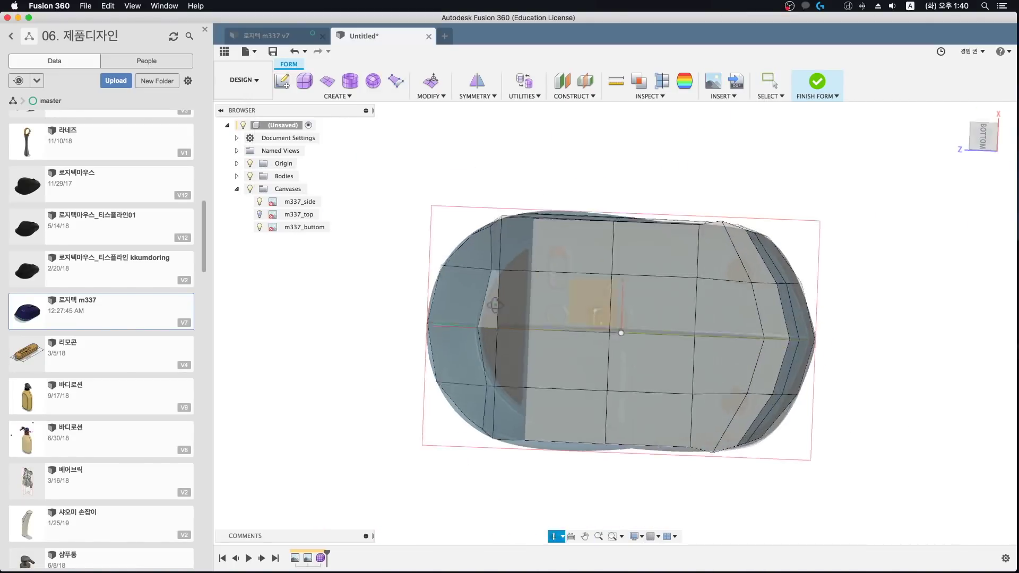
pyautogui.moveTo(494, 305); pyautogui.dragTo(515, 291)
pyautogui.press('Escape')
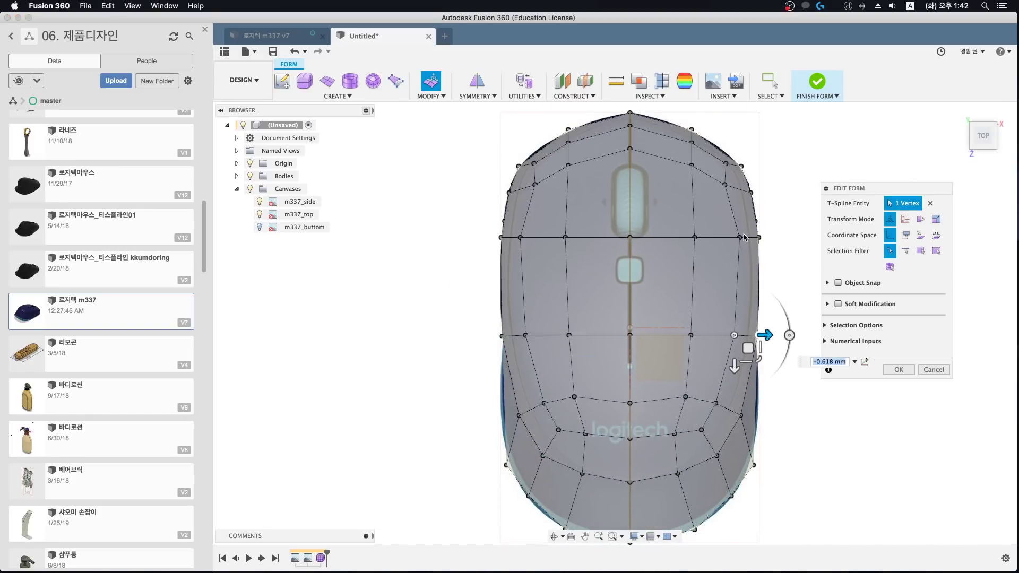
pyautogui.keyDown('shift'); pyautogui.moveTo(745, 237); pyautogui.dragTo(660, 359, button='middle'); pyautogui.keyUp('shift')
pyautogui.moveTo(555, 358); pyautogui.dragTo(560, 322, button='middle')
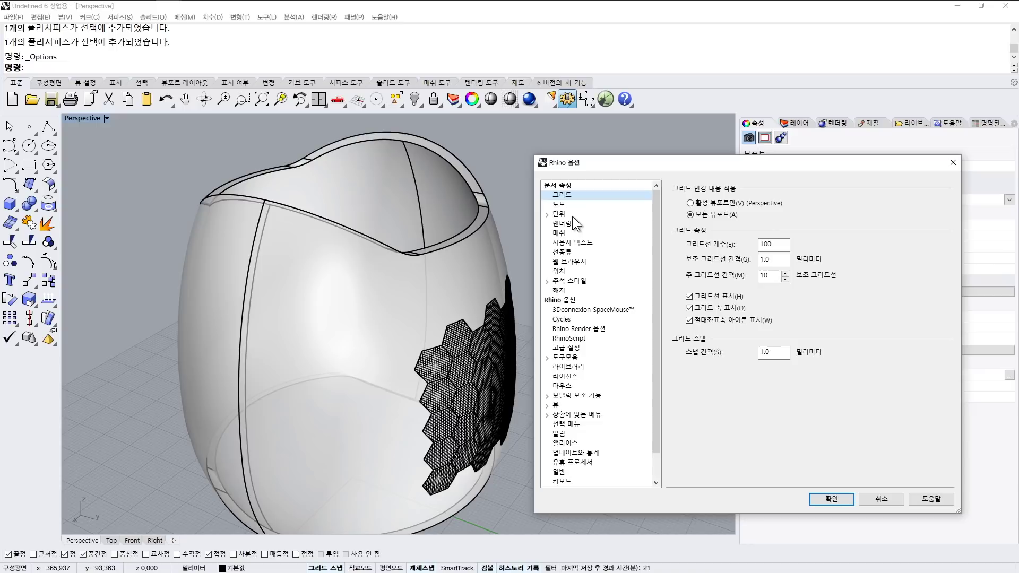
# Step: Set the absolute tolerance to 0.1 in Options
pyautogui.doubleClick(782, 222)
pyautogui.write('0.1')
pyautogui.click(832, 499)
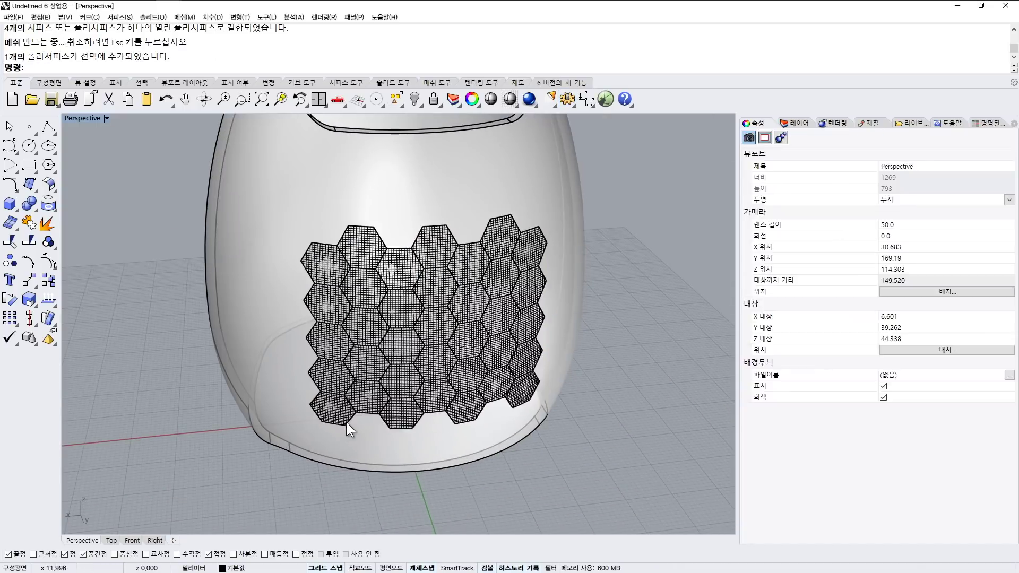
# Step: Show the hexagon polysurface's naked edges with ShowEdges and remove its four naked micro-edges
pyautogui.click(365, 297)
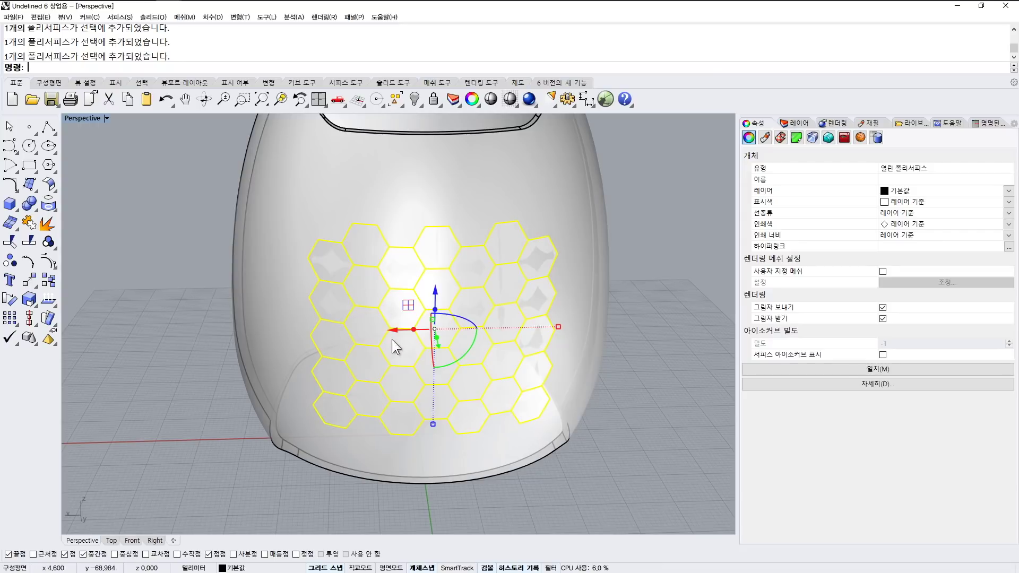
pyautogui.write('ShowEdges')
pyautogui.press('Return')
pyautogui.scroll(5, 418, 297)
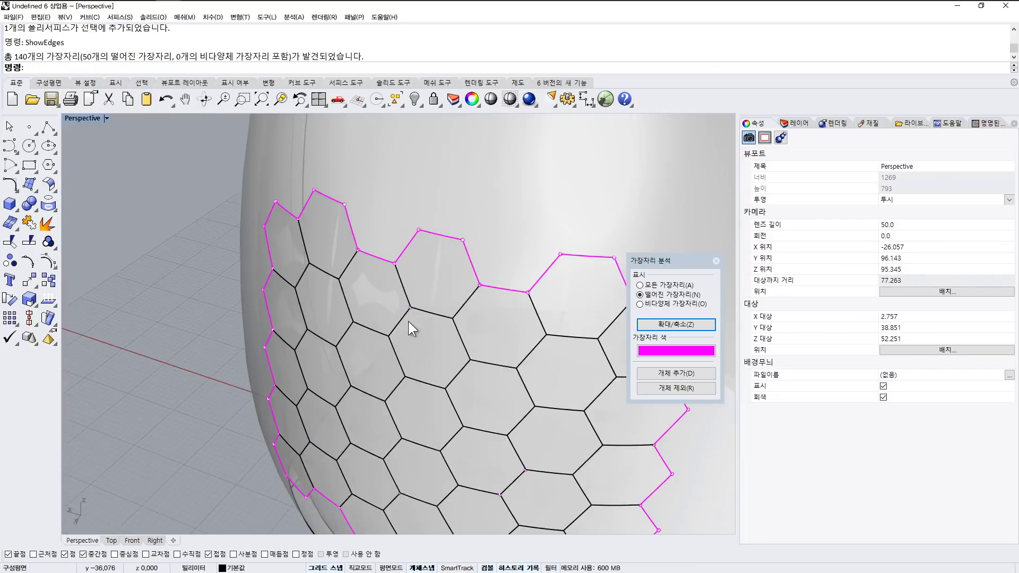
pyautogui.scroll(-5, 408, 320)
pyautogui.click(548, 99)
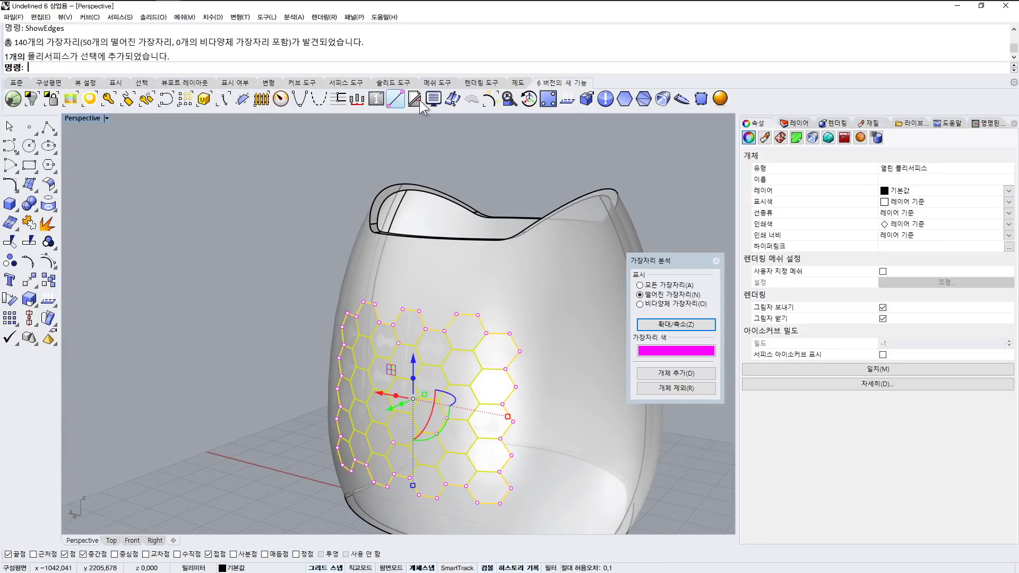
pyautogui.click(508, 99)
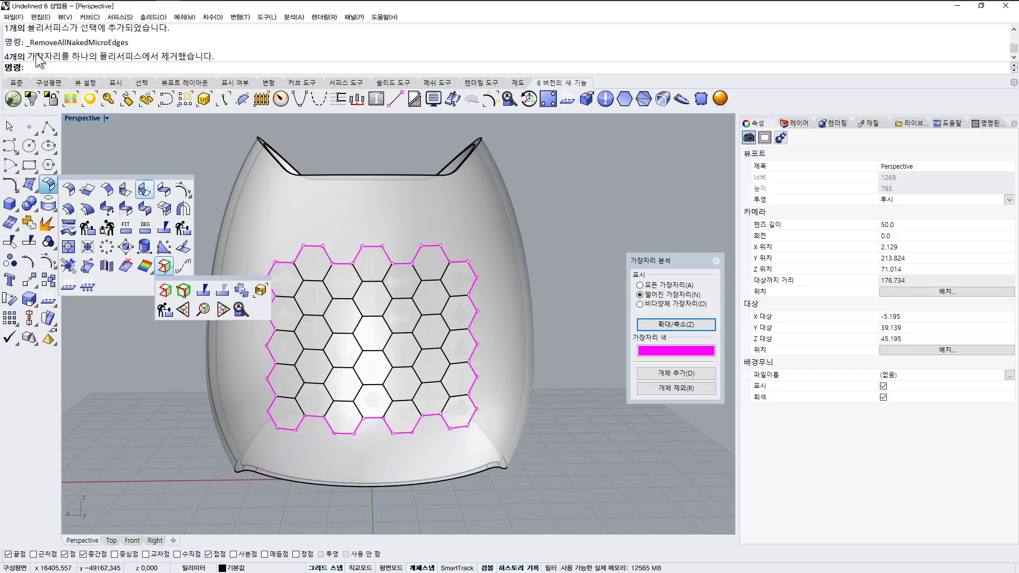
pyautogui.moveTo(266, 255); pyautogui.dragTo(362, 266, button='right')
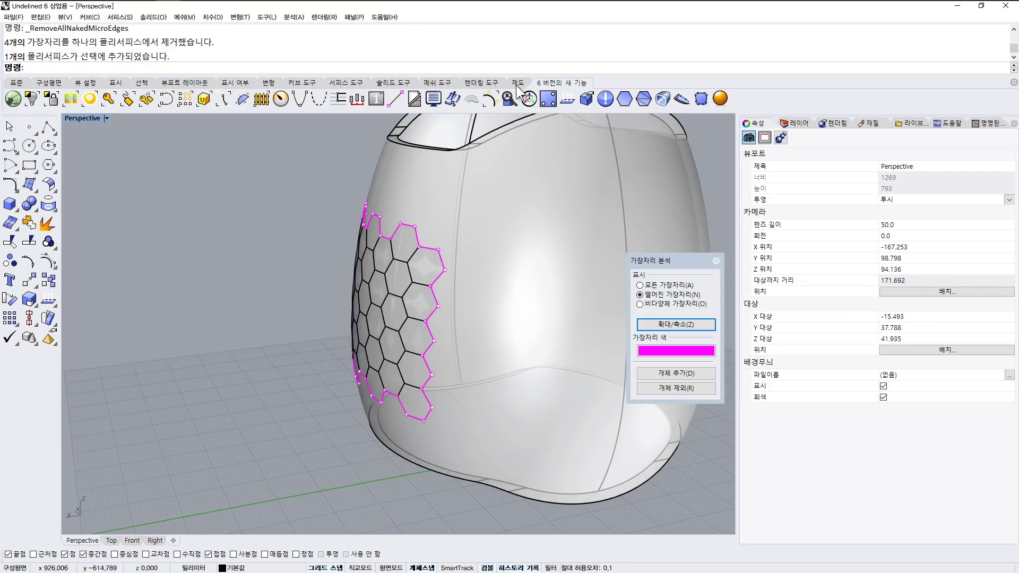
pyautogui.click(567, 99)
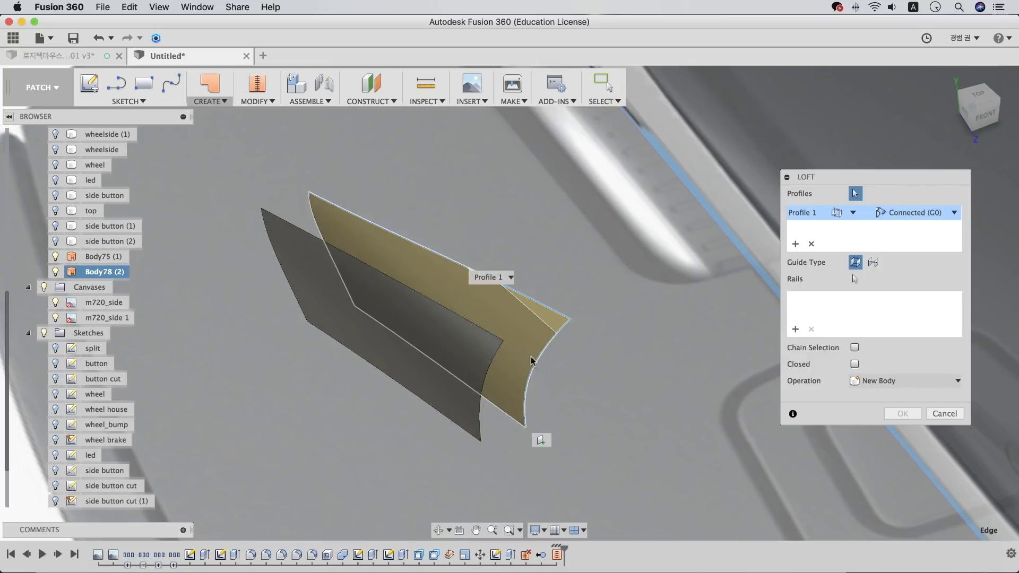
# Step: Loft a patch between the first two side-button surface edges
pyautogui.scroll(3, 503, 344)
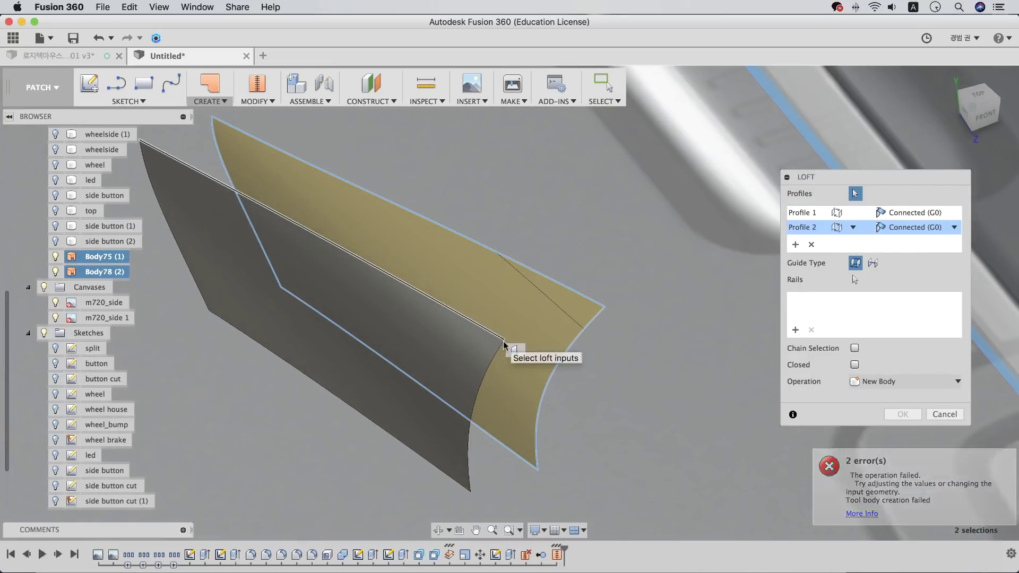
pyautogui.click(212, 276)
pyautogui.moveTo(212, 276)
pyautogui.keyDown('shift'); pyautogui.mouseDown(button='middle')
pyautogui.moveTo(423, 317)
pyautogui.moveTo(848, 251)
pyautogui.mouseUp(button='middle'); pyautogui.keyUp('shift')
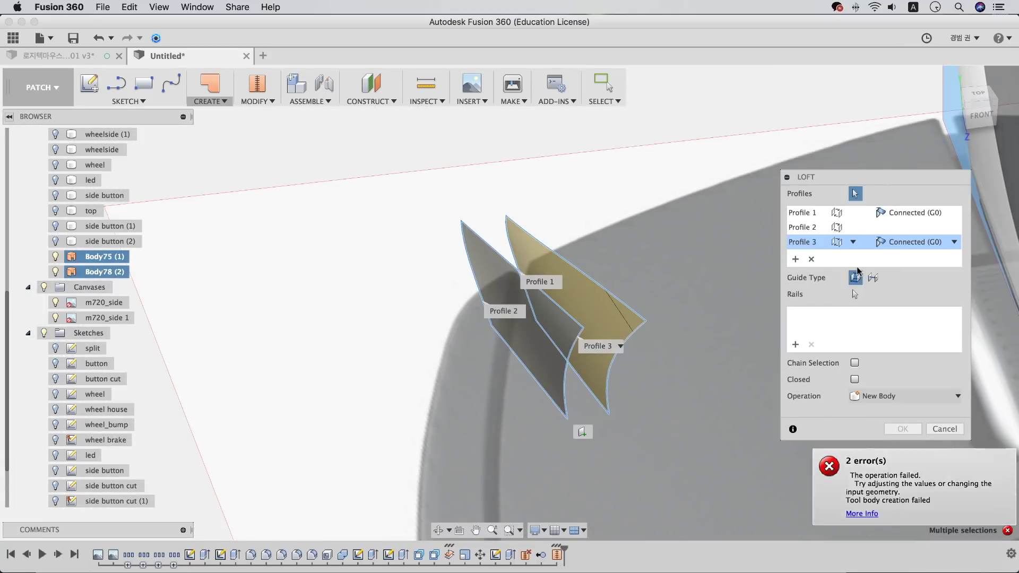
pyautogui.click(812, 259)
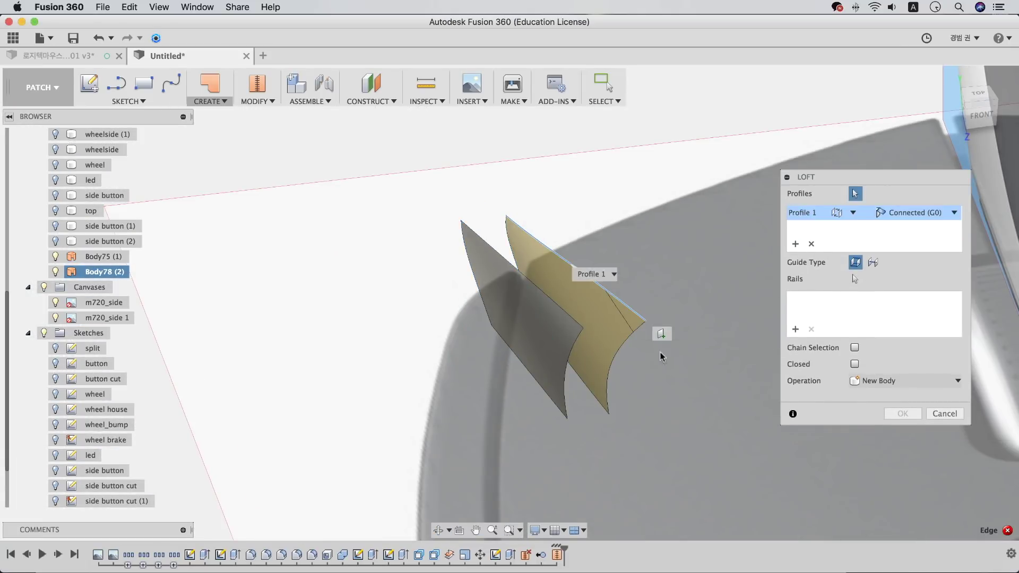
pyautogui.scroll(5, 586, 333)
pyautogui.scroll(3, 467, 330)
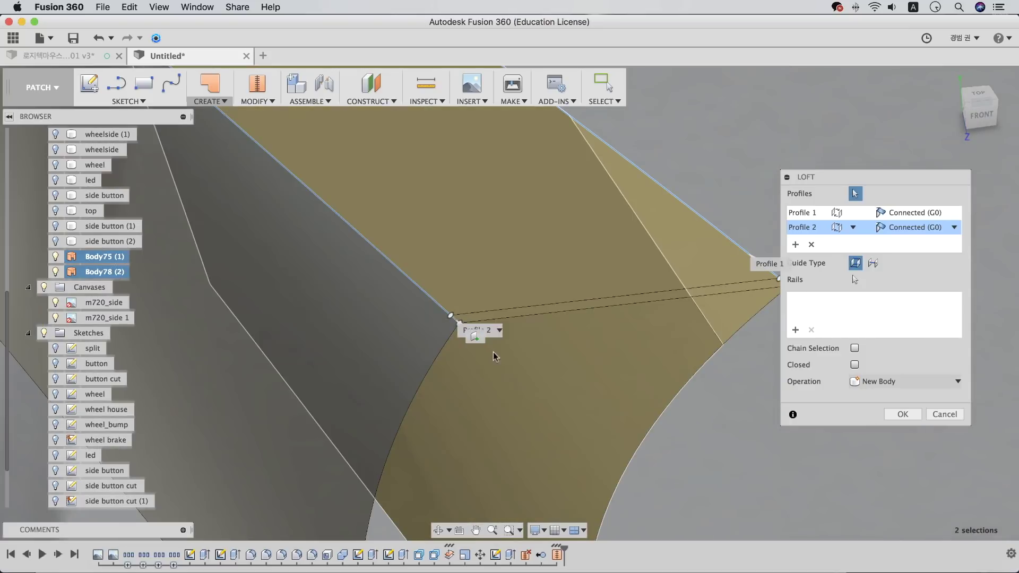
pyautogui.press('Return')
# Step: Create a second loft patch across the next side-button gap
pyautogui.click(210, 101)
pyautogui.click(210, 154)
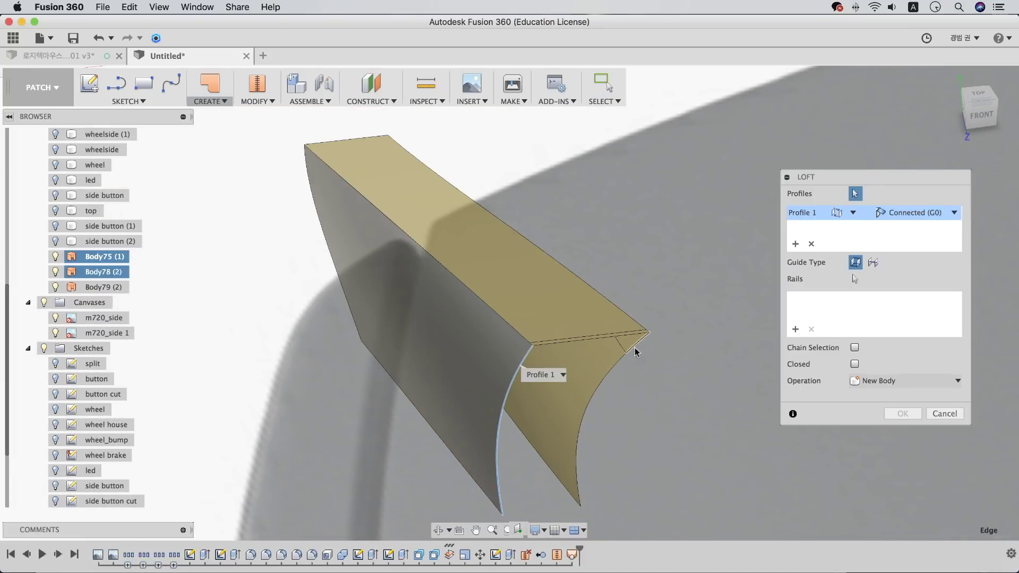
pyautogui.click(580, 504)
pyautogui.press('Return')
# Step: Pick the edges of the next gap and loft a third patch
pyautogui.press('Return')
pyautogui.moveTo(467, 380); pyautogui.dragTo(467, 348, button='middle')
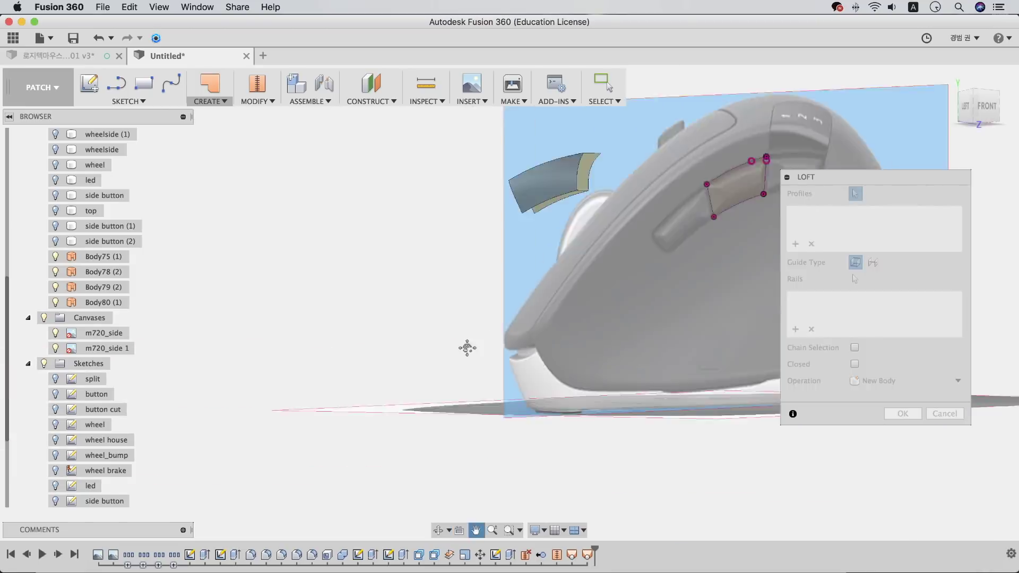
pyautogui.scroll(5, 467, 348)
pyautogui.click(502, 347)
pyautogui.click(554, 382)
# Step: Loft the last patch and stitch all patches into one body, Body83
pyautogui.press('Return')
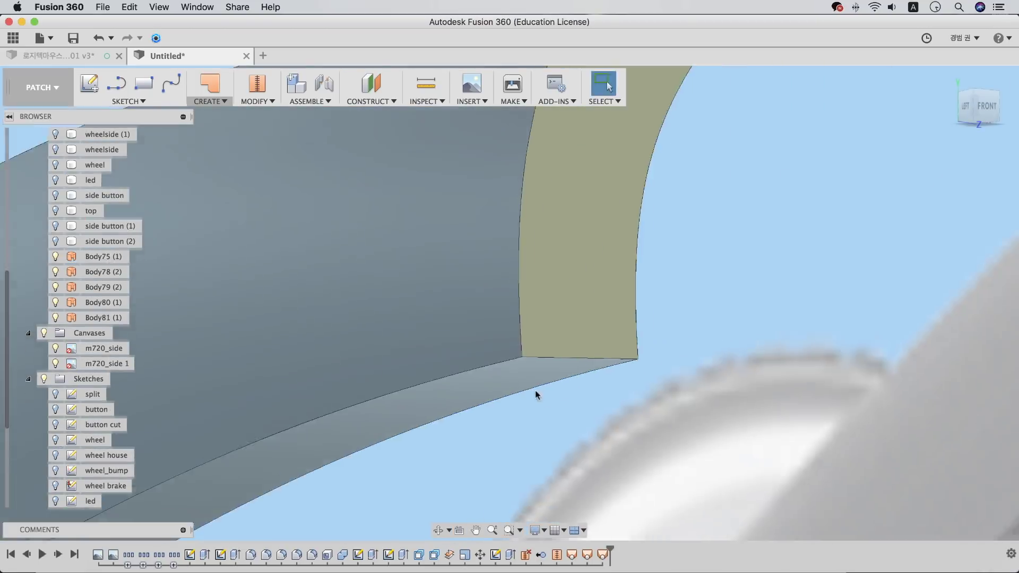
pyautogui.scroll(-5, 536, 395)
pyautogui.click(257, 155)
pyautogui.press('Return')
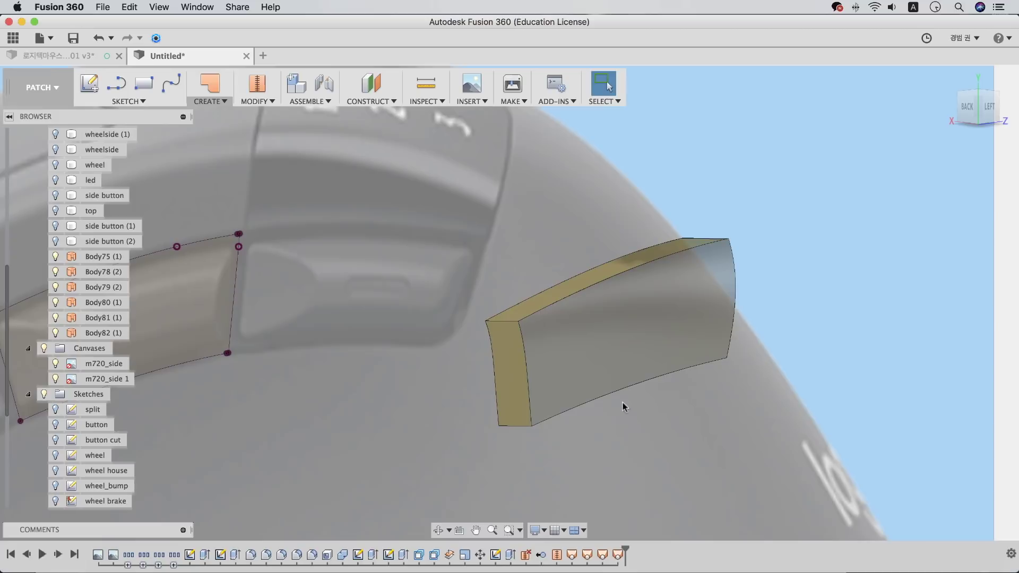
pyautogui.click(257, 101)
pyautogui.press('Return')
pyautogui.keyDown('shift'); pyautogui.moveTo(530, 318); pyautogui.dragTo(73, 252, button='middle'); pyautogui.keyUp('shift')
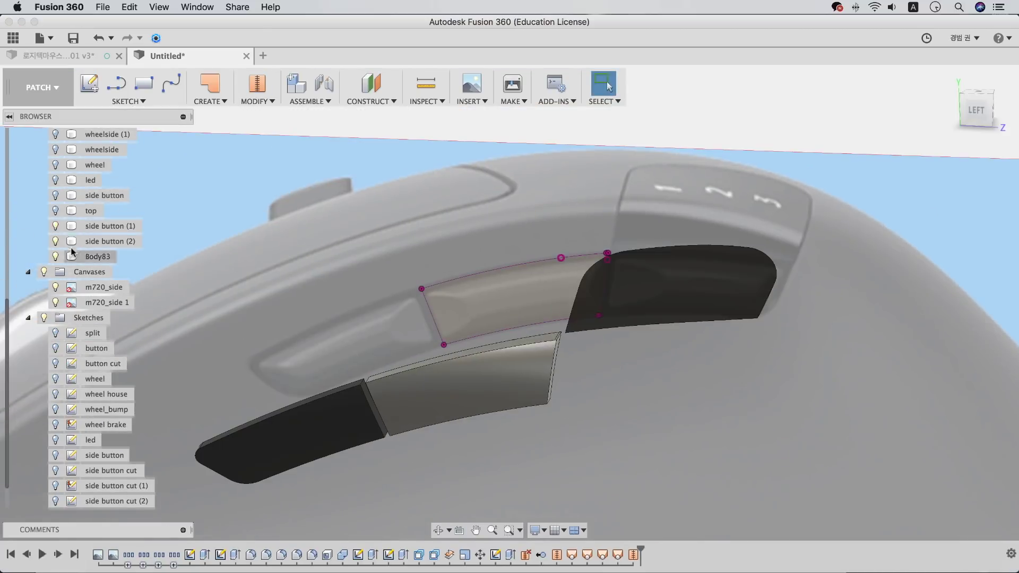
# Step: Start a Two-distance chamfer on the side-button body in the Model workspace
pyautogui.keyDown('shift'); pyautogui.moveTo(558, 430); pyautogui.dragTo(654, 399, button='middle'); pyautogui.keyUp('shift')
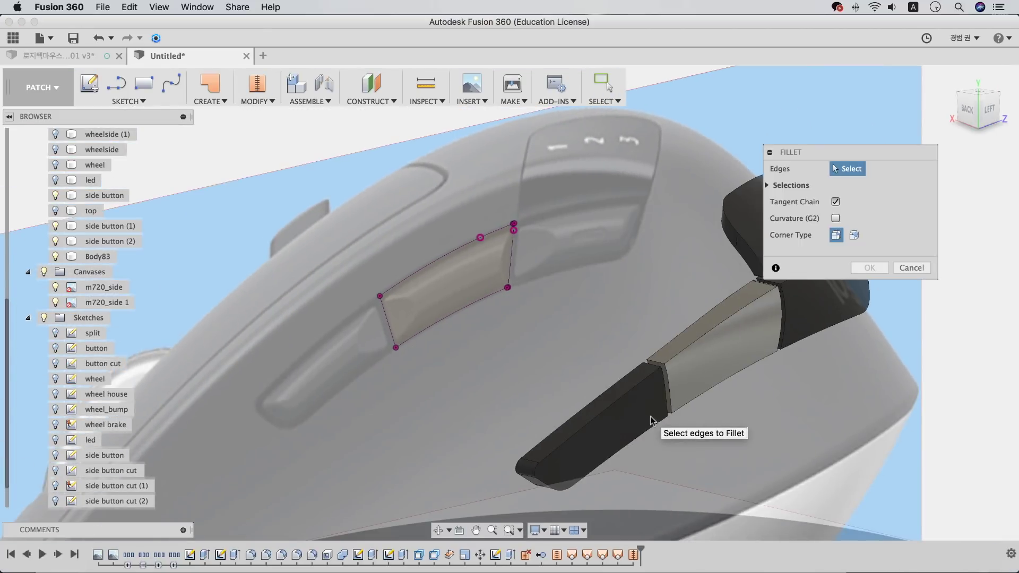
pyautogui.click(59, 125)
pyautogui.click(283, 101)
pyautogui.click(281, 153)
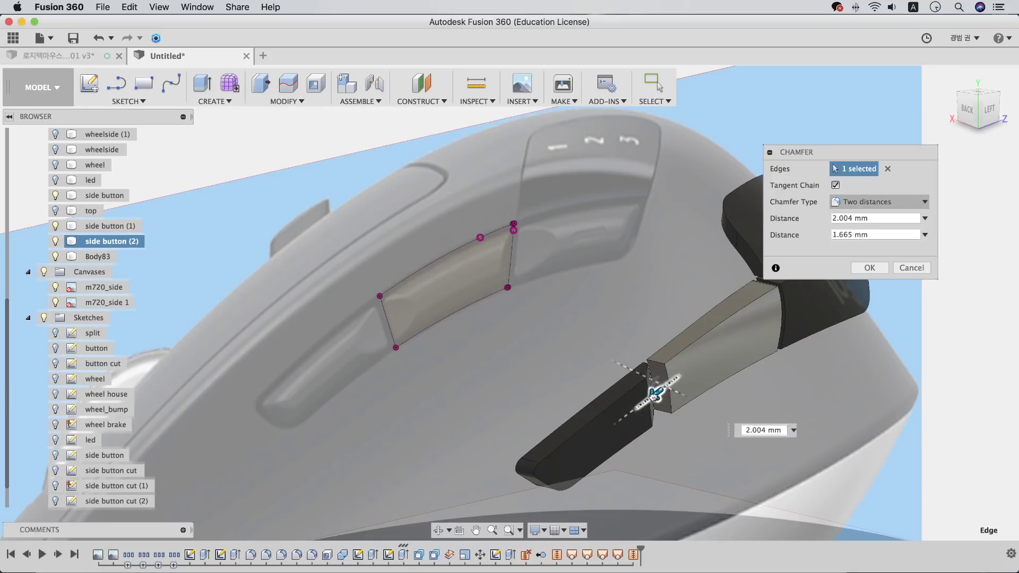
pyautogui.click(284, 100)
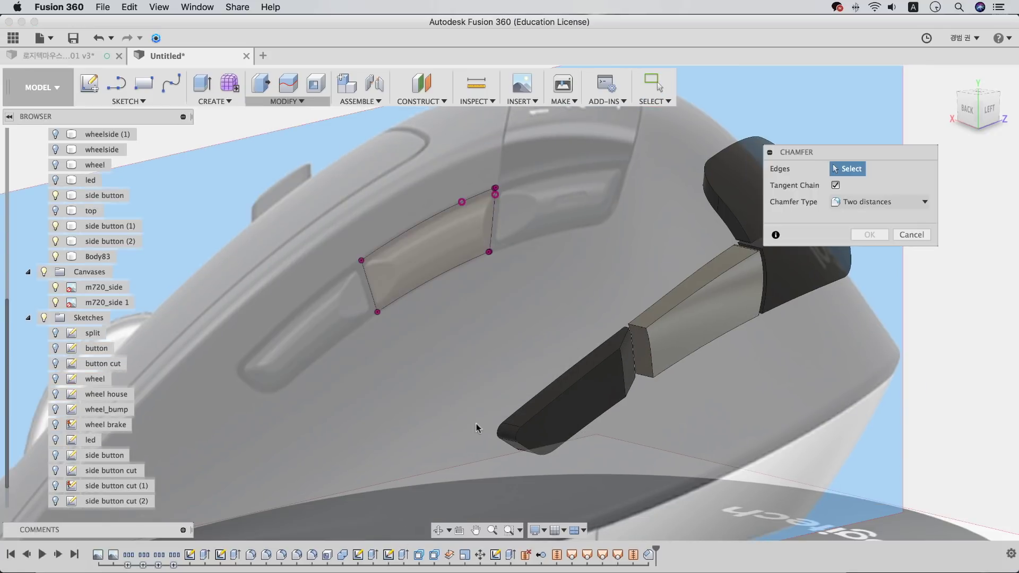